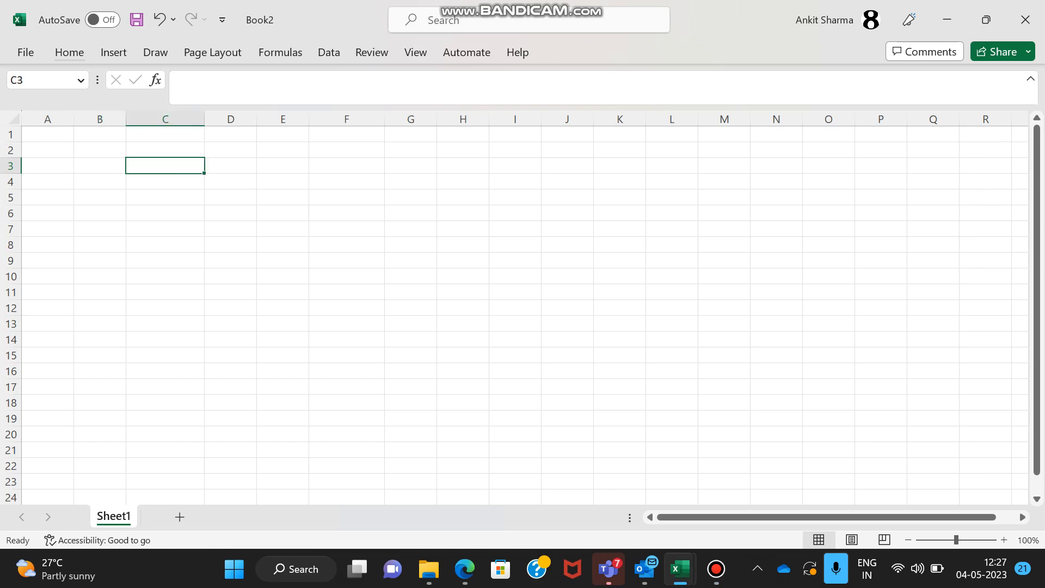
Enter the heading "Old" in C3 and the description "IELB transfer 200k USD to EKHK" in C5.
text(Old)
key(Tab)
key(Return)
key(Return)
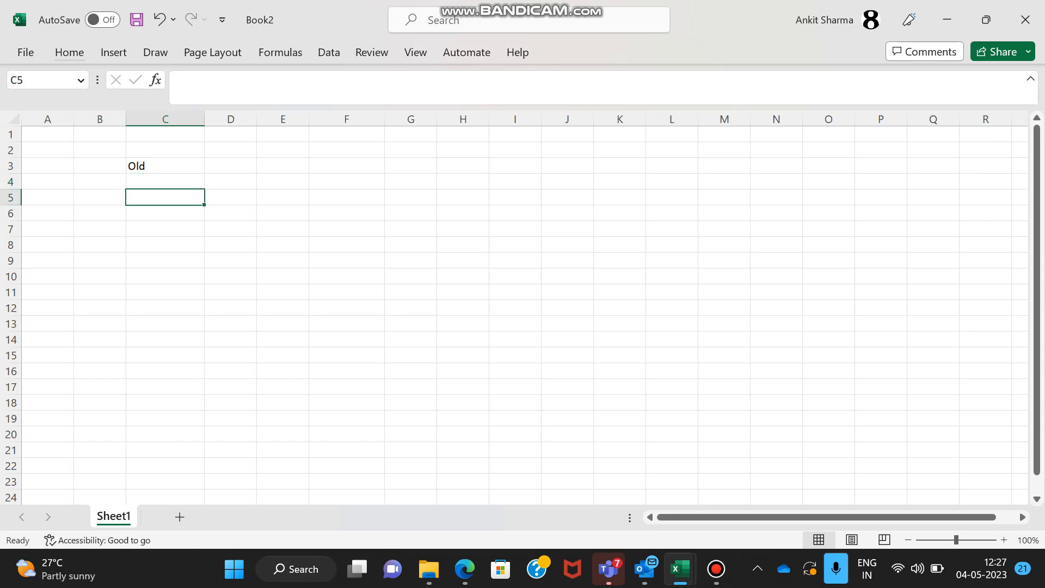
text(IELB)
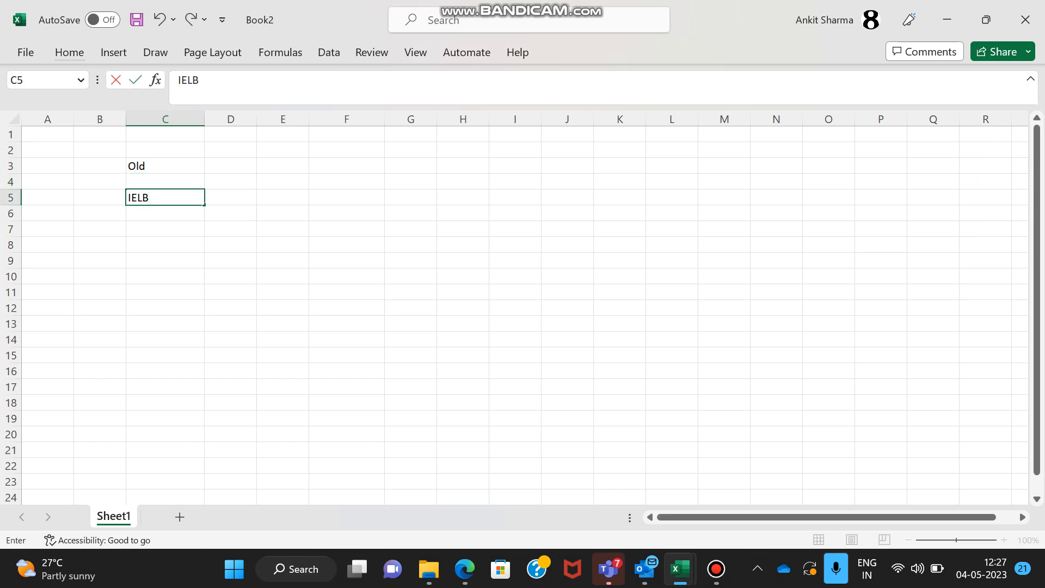
text( transfer 200)
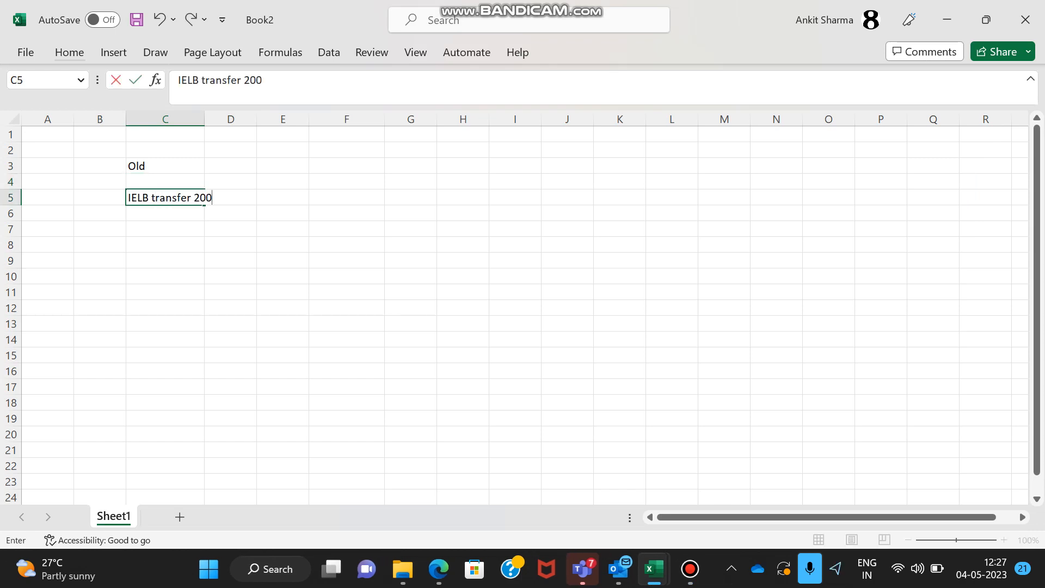
text(k USD to E)
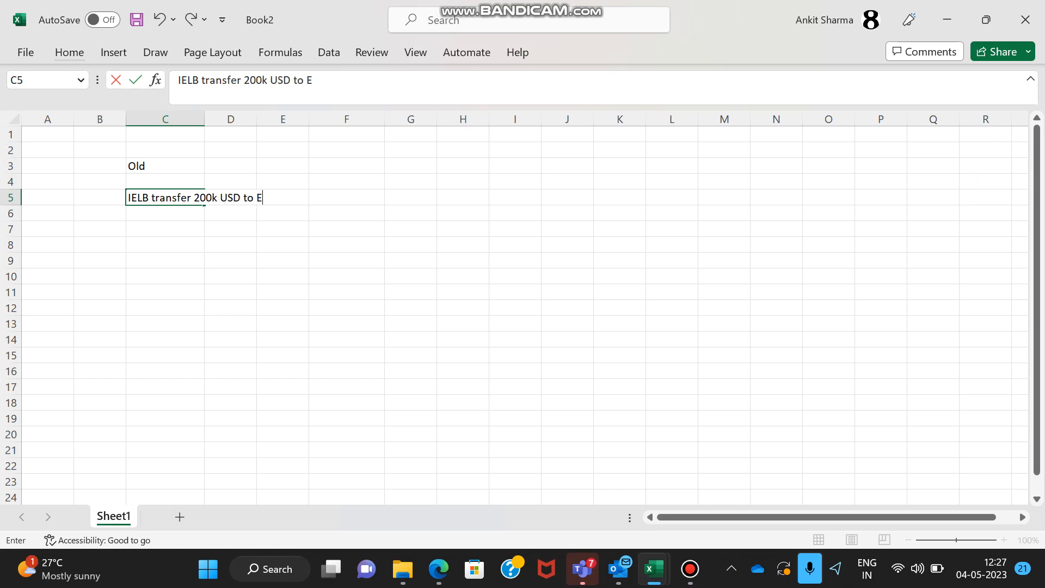
text(KHK)
key(Return)
key(Return)
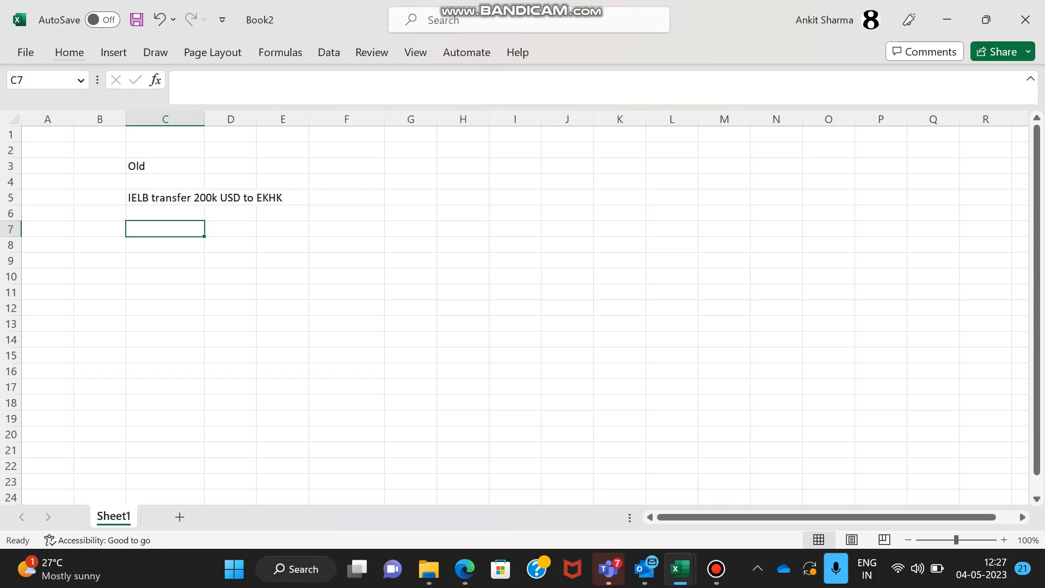
Enter the entity heading "Entity IELB" in C7 under the transfer description.
text(Entity)
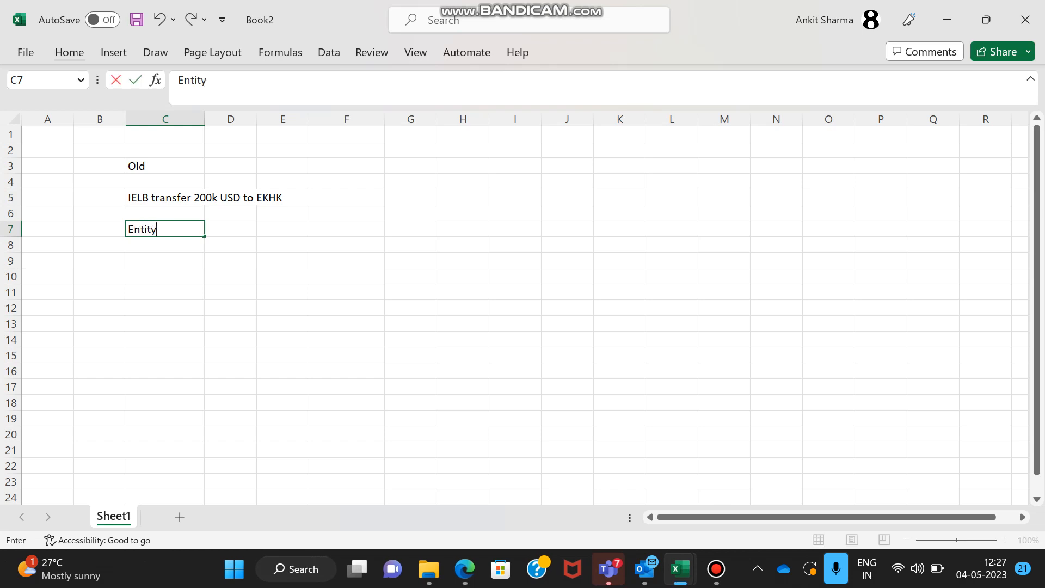
text( IELB)
key(Return)
key(Return)
Enter "V-0001" in B9 and move it into C9 under the Entity IELB heading.
key(Left)
text(V-0001)
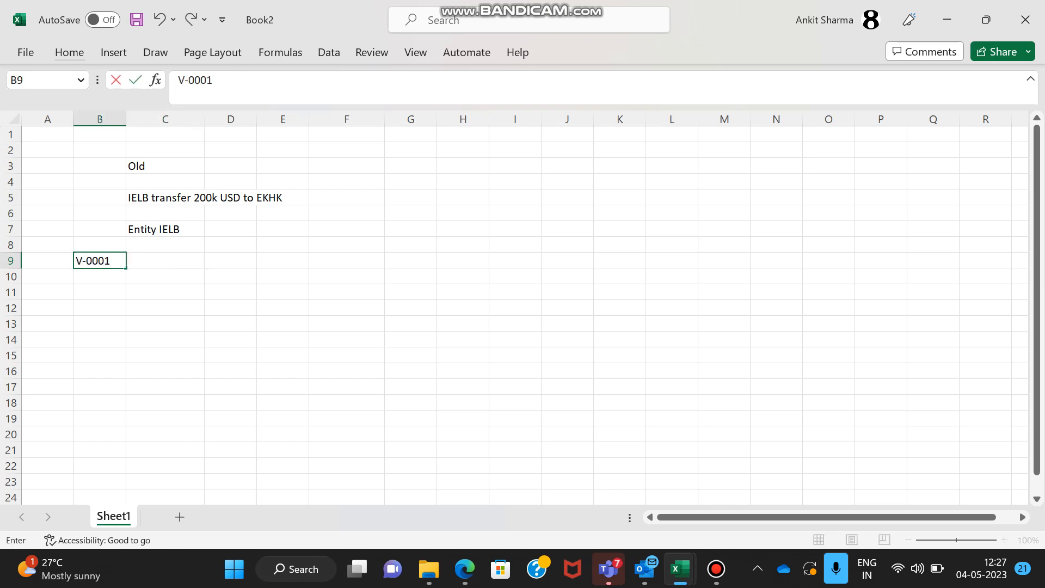
key(ctrl+Return)
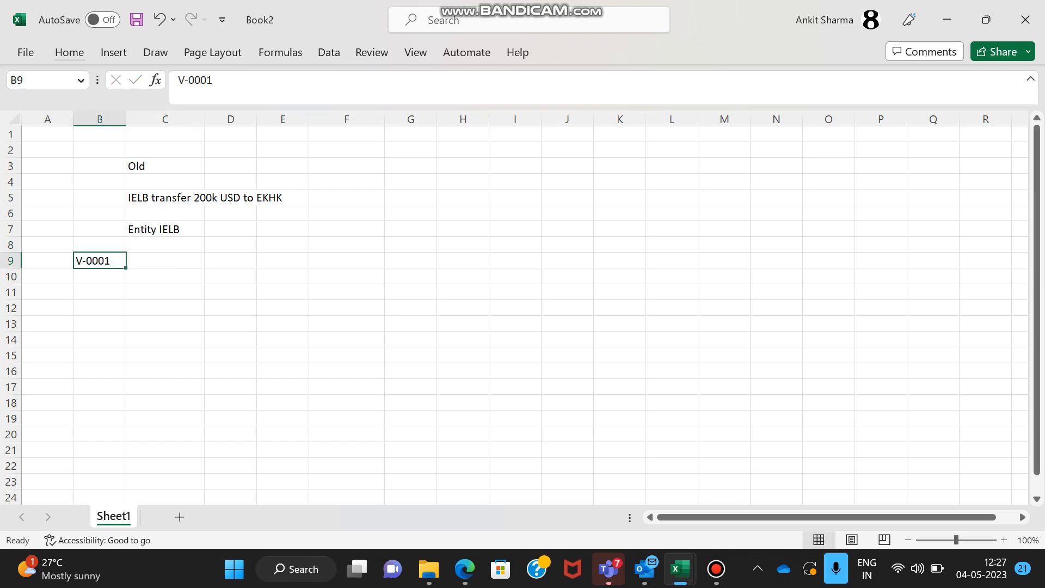
key(ctrl+x)
key(Right)
key(Return)
Enter "Cash and Bank A/c" in C10 and autofit column C to that text.
text(Cash)
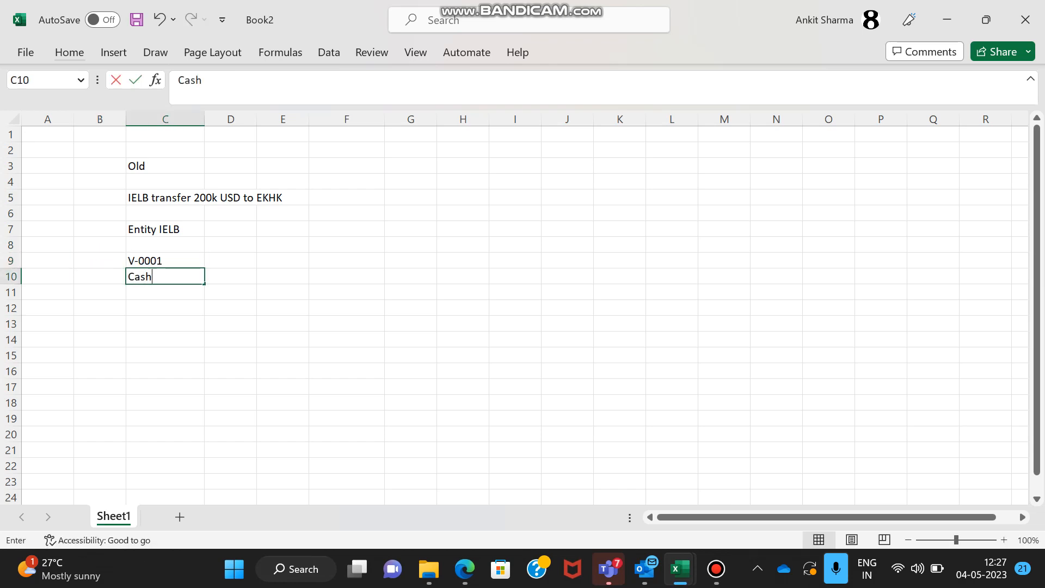
text( and Bank)
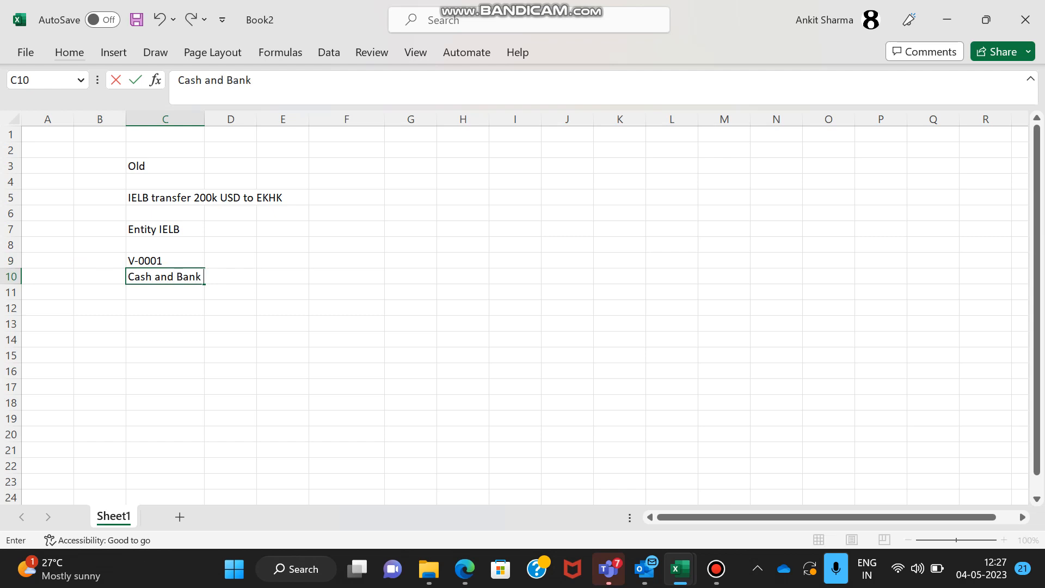
text( A/c)
key(Right)
key(Right)
key(Left)
key(Left)
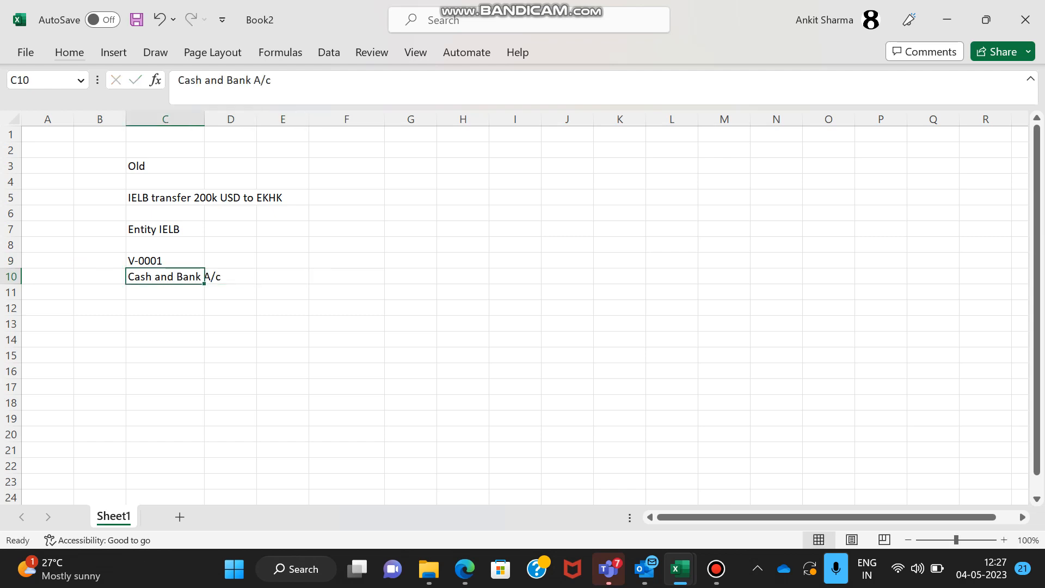
key(alt+o)
key(c)
key(a)
Copy the entity heading from C7 to F7 and change the copy to "Entity EKHK".
key(Up)
key(Up)
key(Up)
key(ctrl+c)
key(Right)
key(Right)
key(Right)
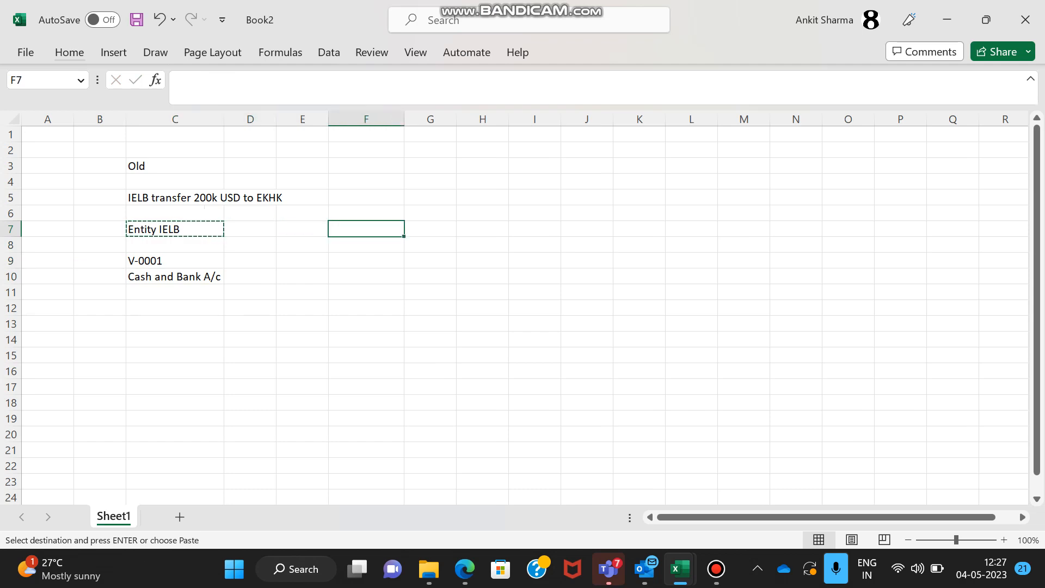
key(Return)
key(F2)
key(ctrl+shift+Left)
text(EK)
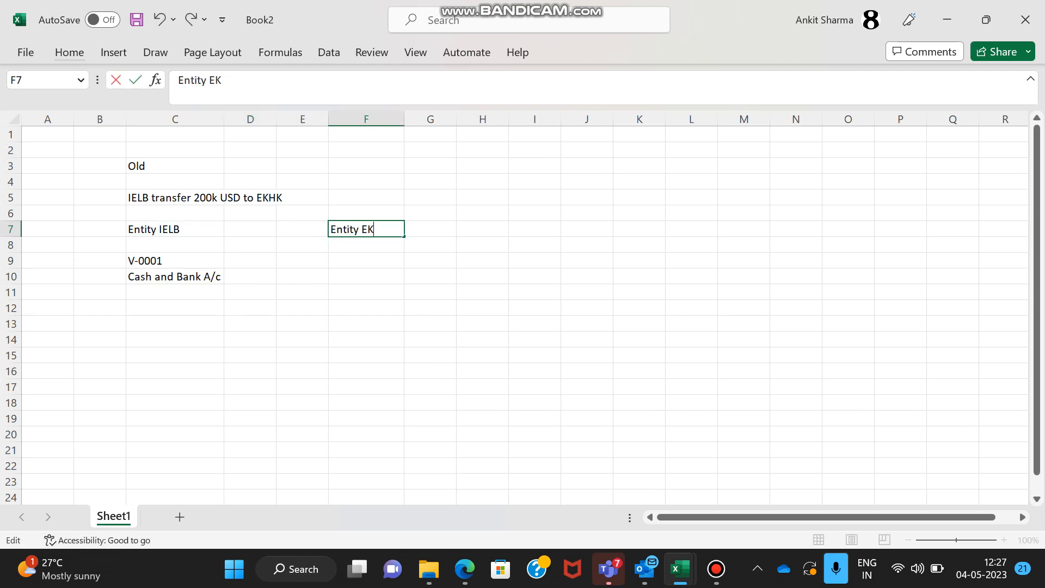
text(HK)
key(Return)
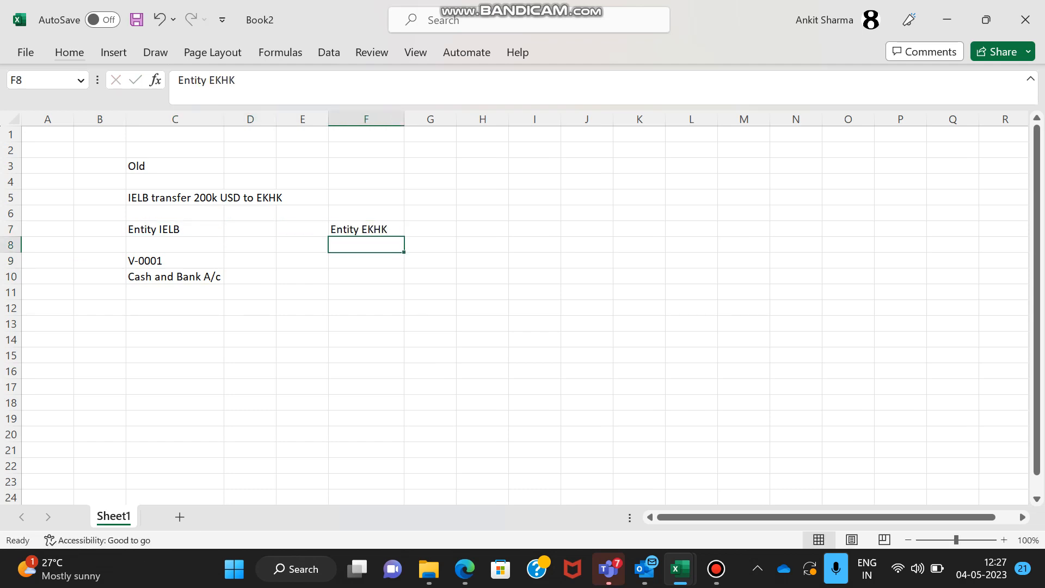
Copy "Cash and Bank A/c" from C10 to F9 under Entity EKHK and autofit column F.
key(Down)
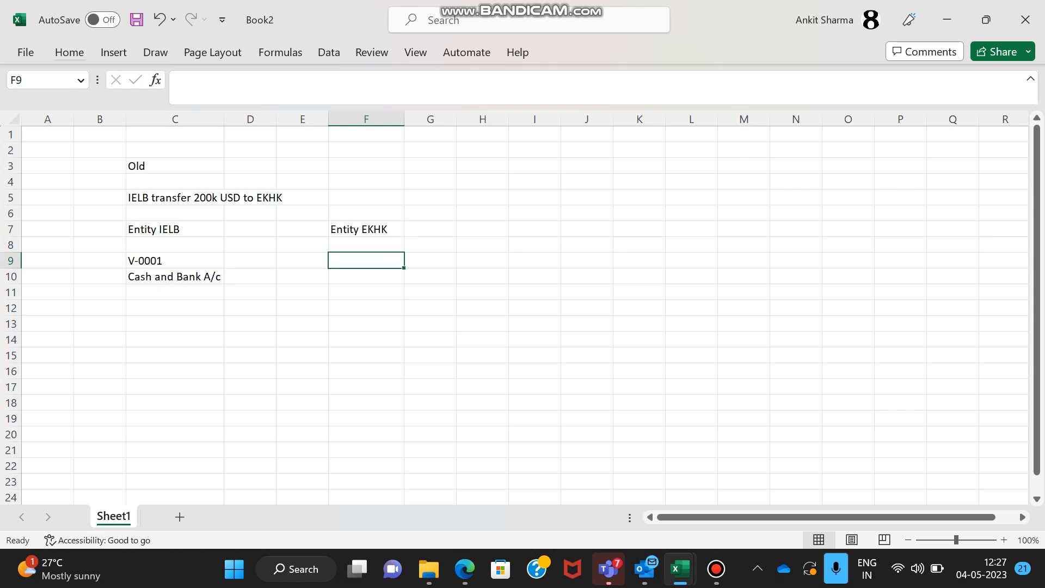
key(Left)
key(Left)
key(Left)
key(Left)
key(Down)
key(Right)
key(ctrl+c)
key(Right)
key(Right)
key(Right)
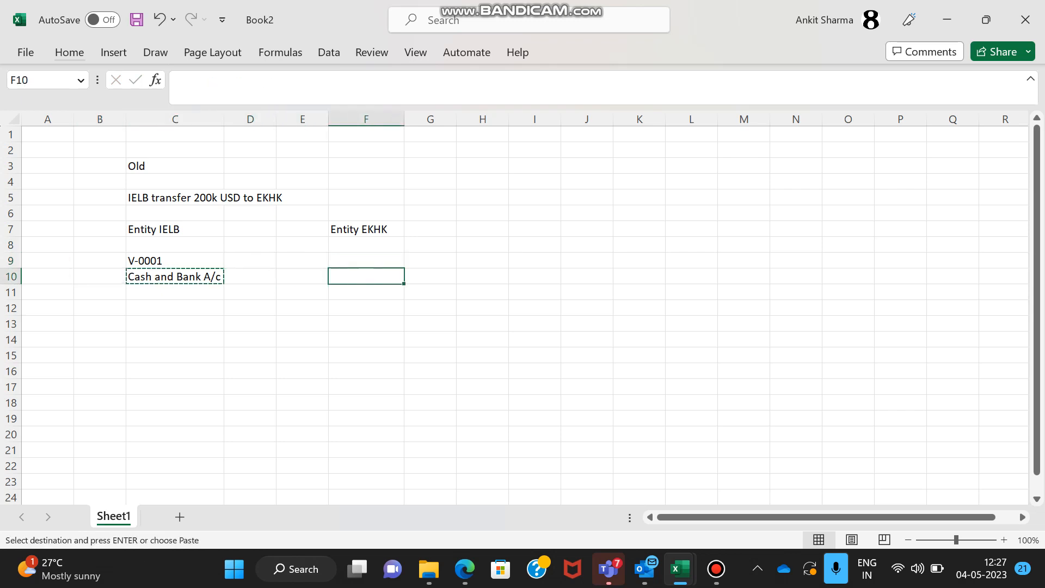
key(Up)
key(Return)
key(Up)
key(alt+o)
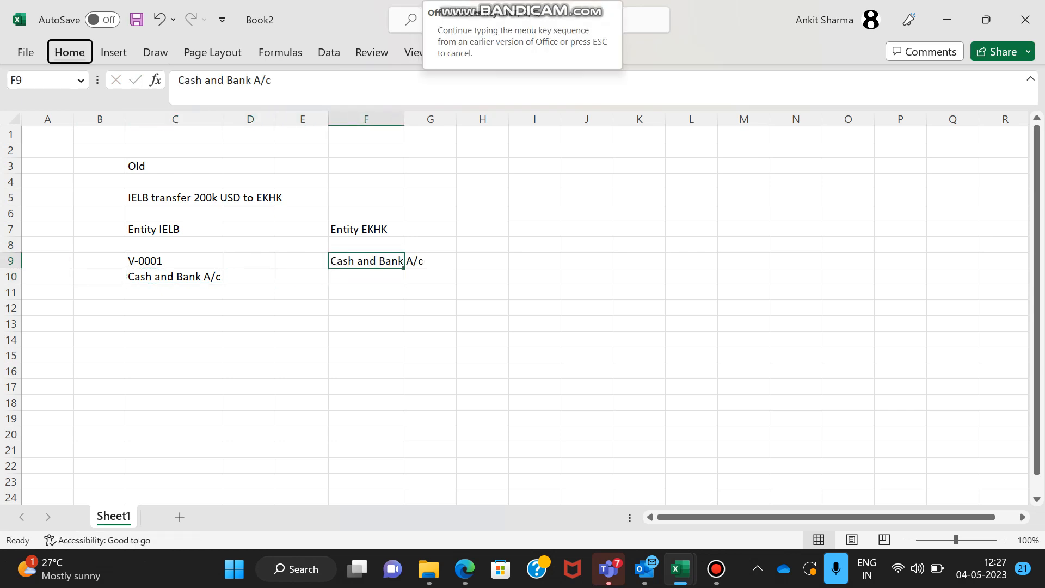
key(c)
key(a)
Enter "V-0001 of IELB" in F10 as the second line of the EKHK entry.
key(Down)
text(V-000)
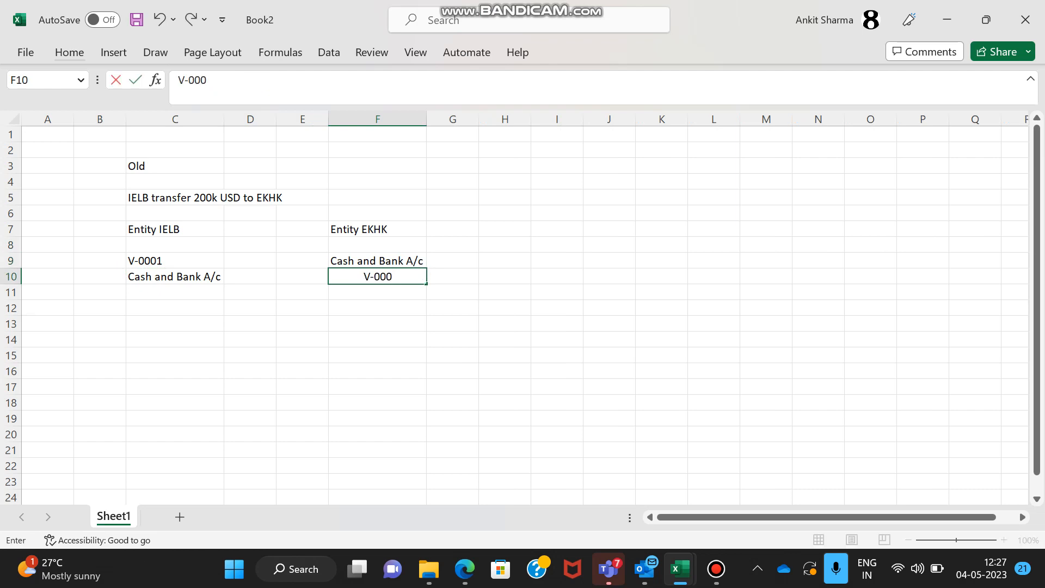
text(1 of IELB)
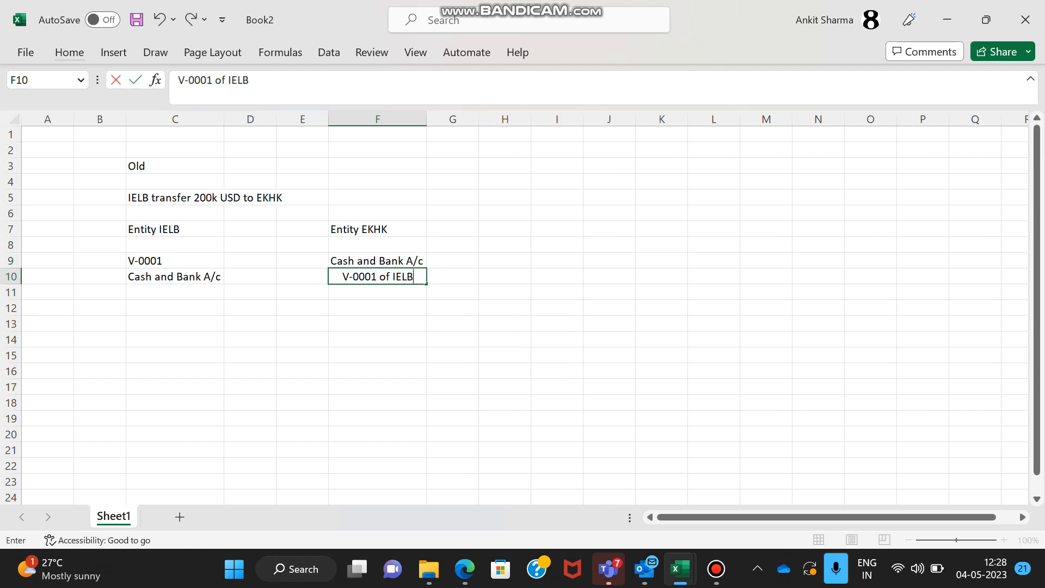
key(Return)
Enter the code 451001 in B9 beside V-0001.
key(Left)
key(Left)
key(Left)
key(Left)
key(Up)
key(Up)
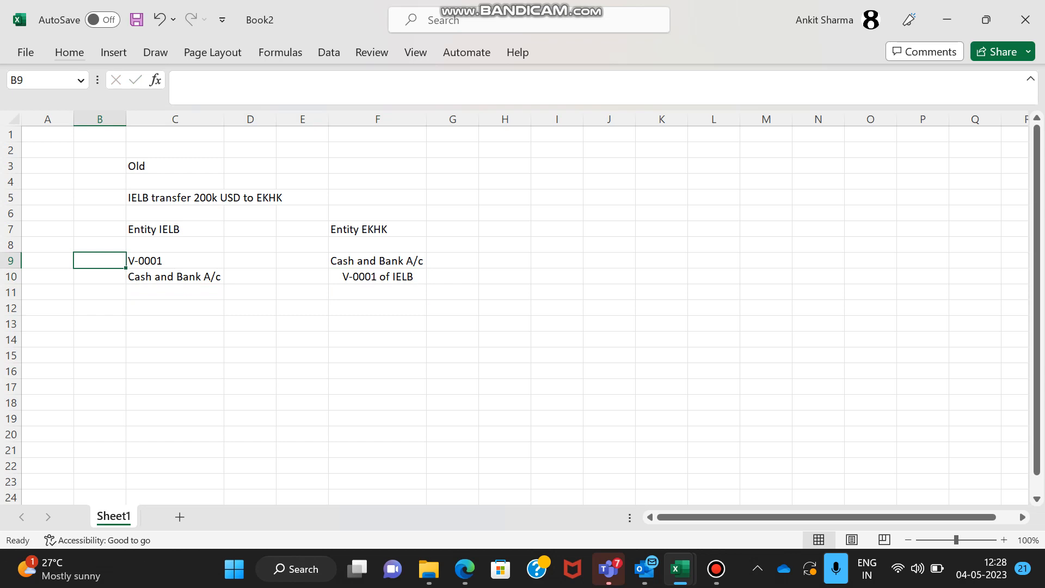
key(Right)
key(Left)
text(45)
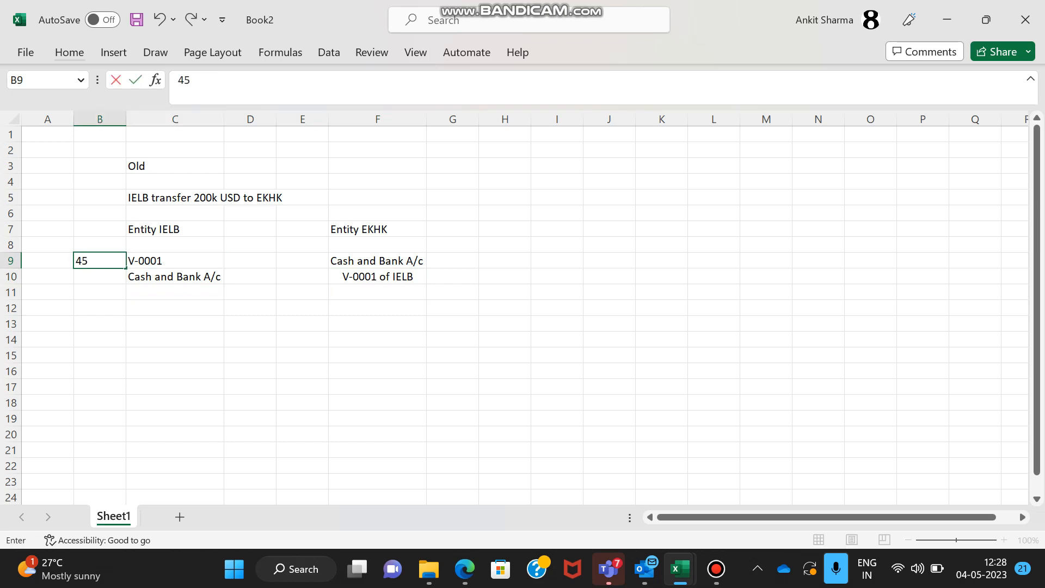
text(0000)
key(BackSpace)
text(1)
key(Return)
key(Up)
key(ctrl+c)
key(F2)
key(Left)
key(Left)
key(Left)
key(BackSpace)
text(1)
key(Return)
key(Up)
Copy the code from B9 to G10, beside "V-0001 of IELB".
key(ctrl+c)
key(Right)
key(Right)
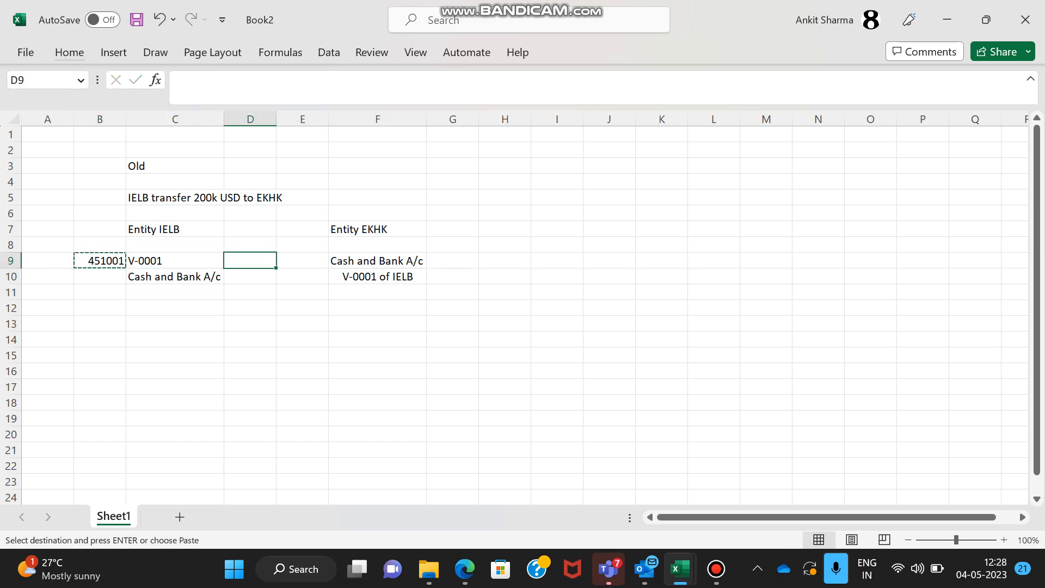
key(Right)
key(Right)
key(Right)
key(Down)
key(Return)
Enter the heading "New" in C14 below the Old example.
key(Left)
key(Left)
key(Left)
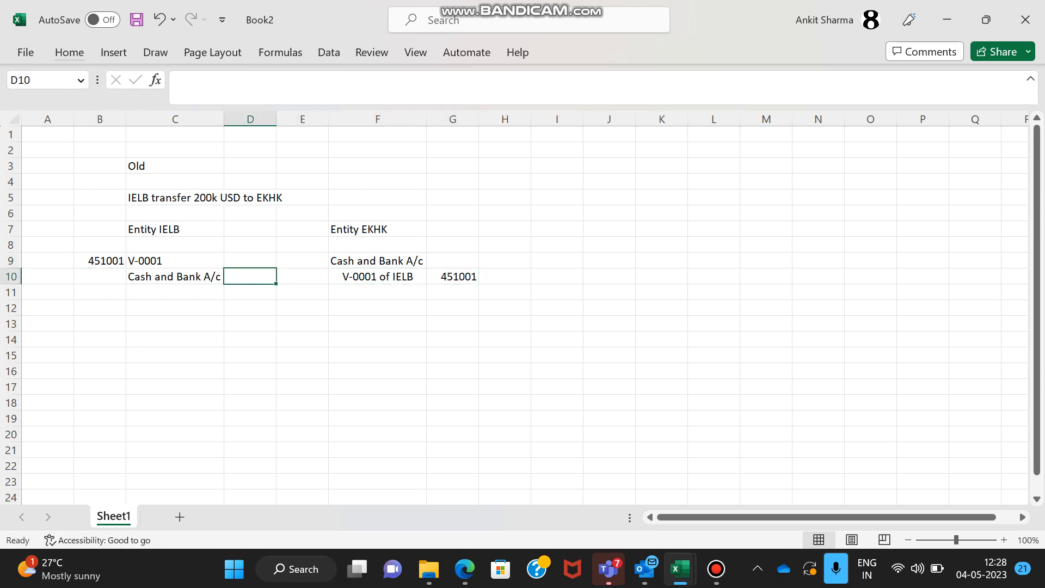
key(Left)
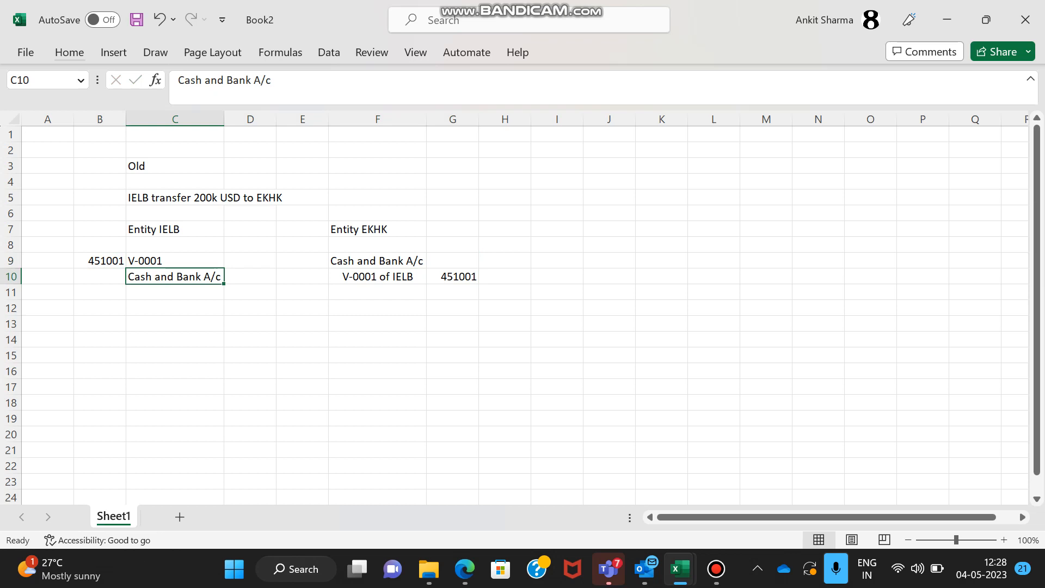
key(Down)
key(Down)
key(Down)
key(Down)
key(Down)
key(Down)
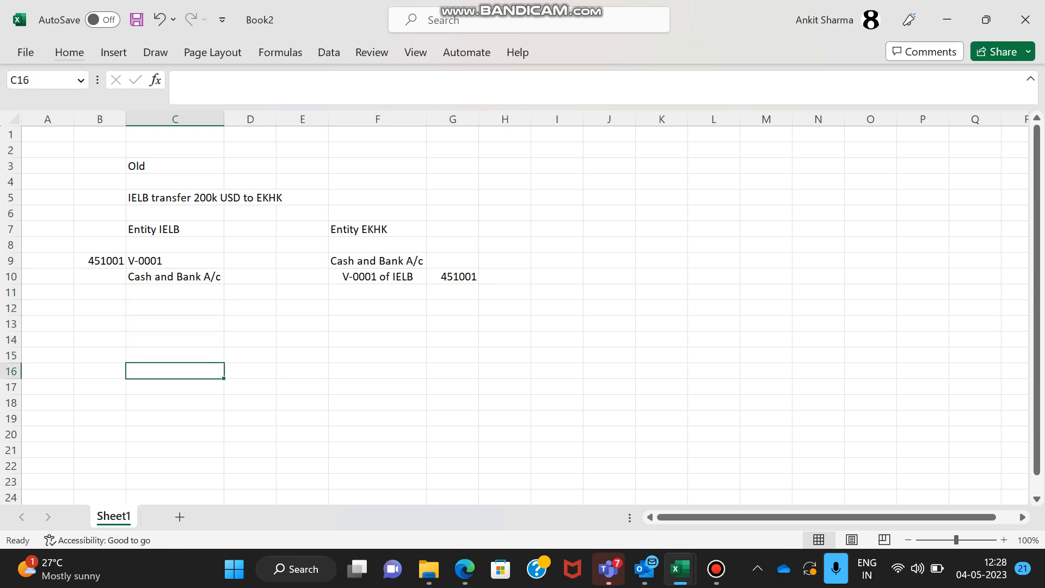
key(Up)
key(Up)
text(new)
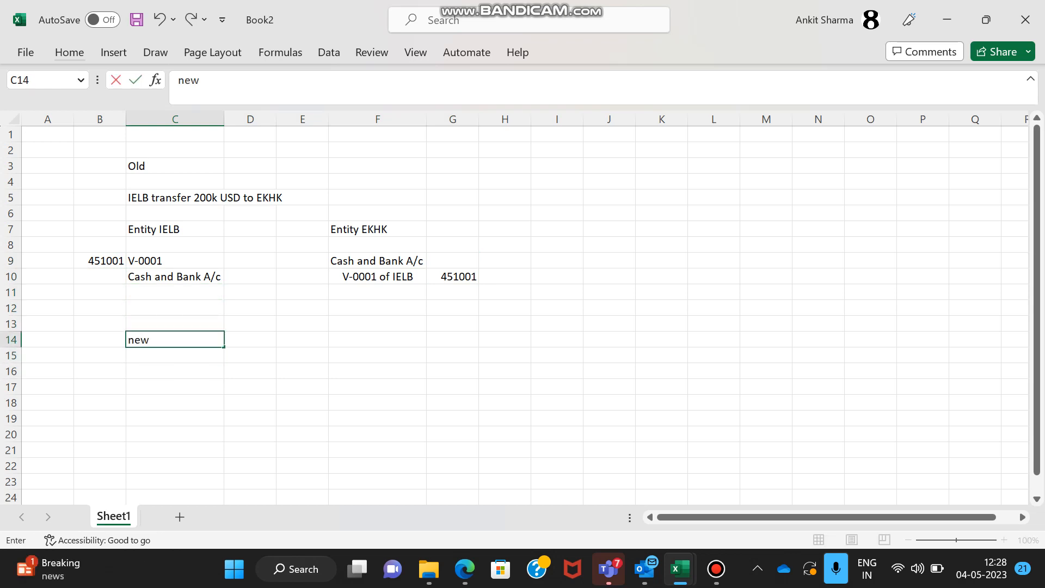
key(Escape)
text(New)
key(Return)
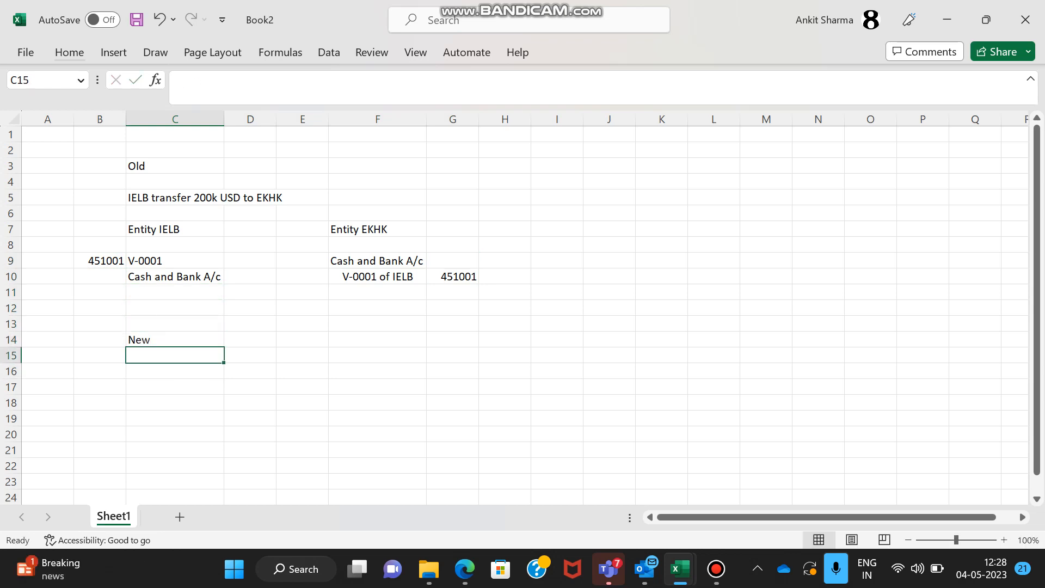
Examine the Old section's two entity headings and the voucher lines listed under IELB and EKHK.
key(Down)
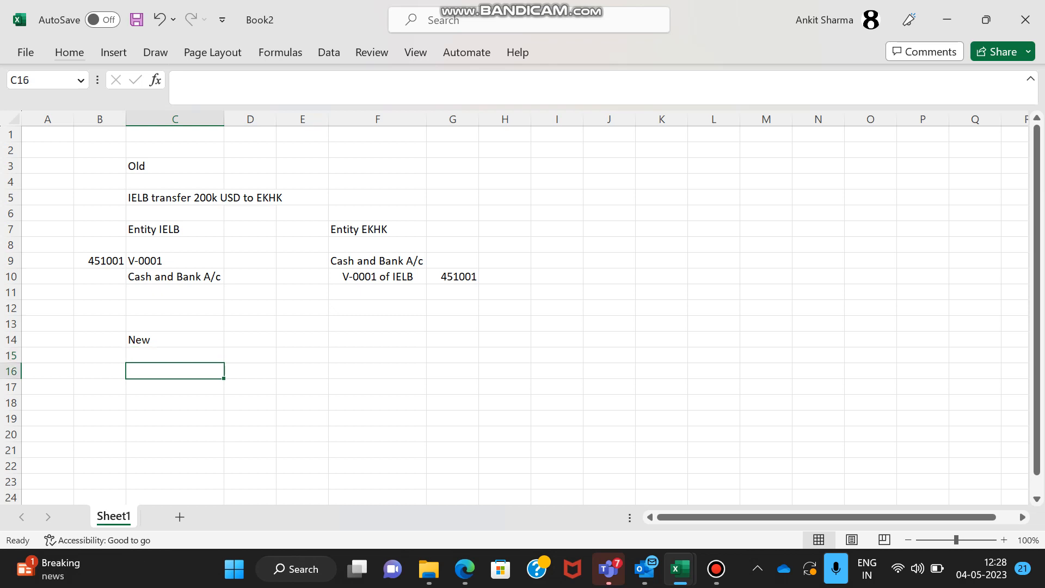
key(Down)
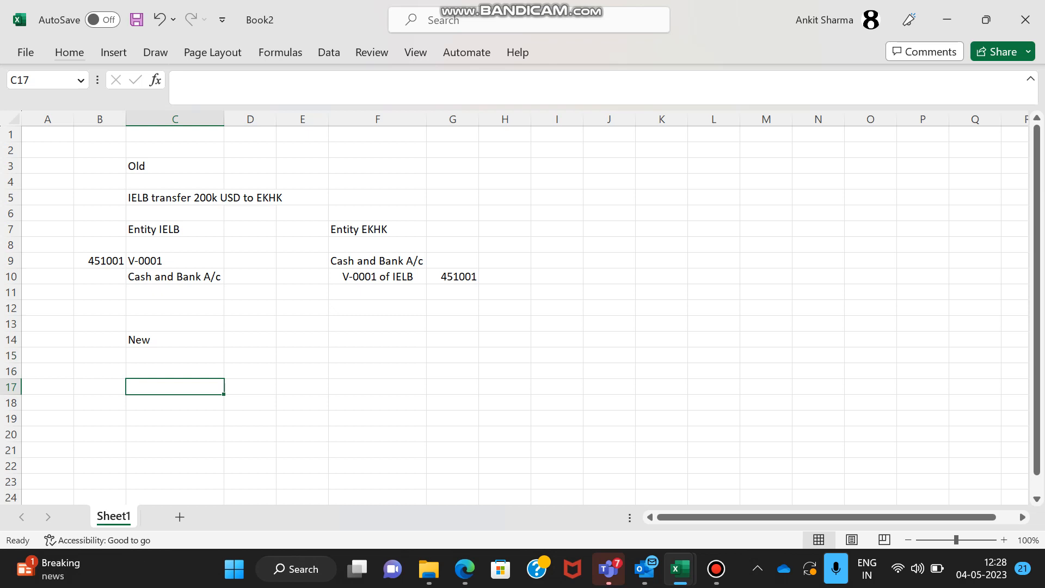
click(174, 230)
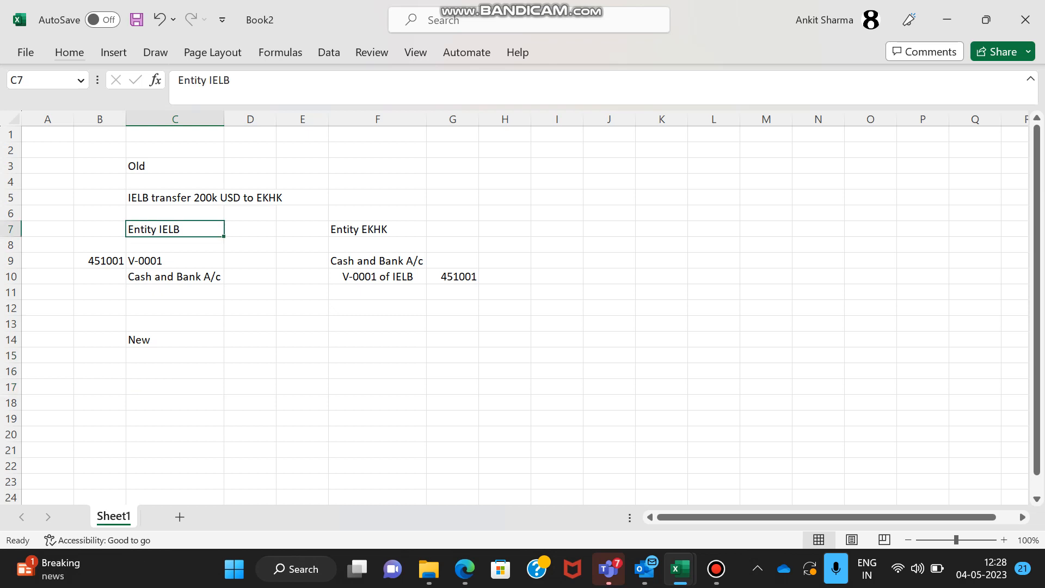
ctrl+click(377, 229)
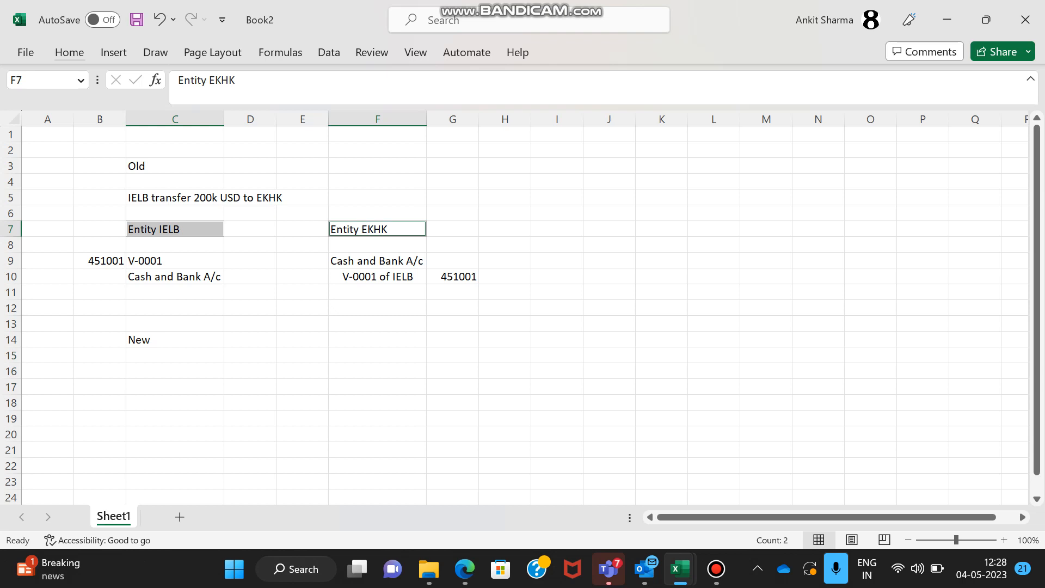
click(175, 260)
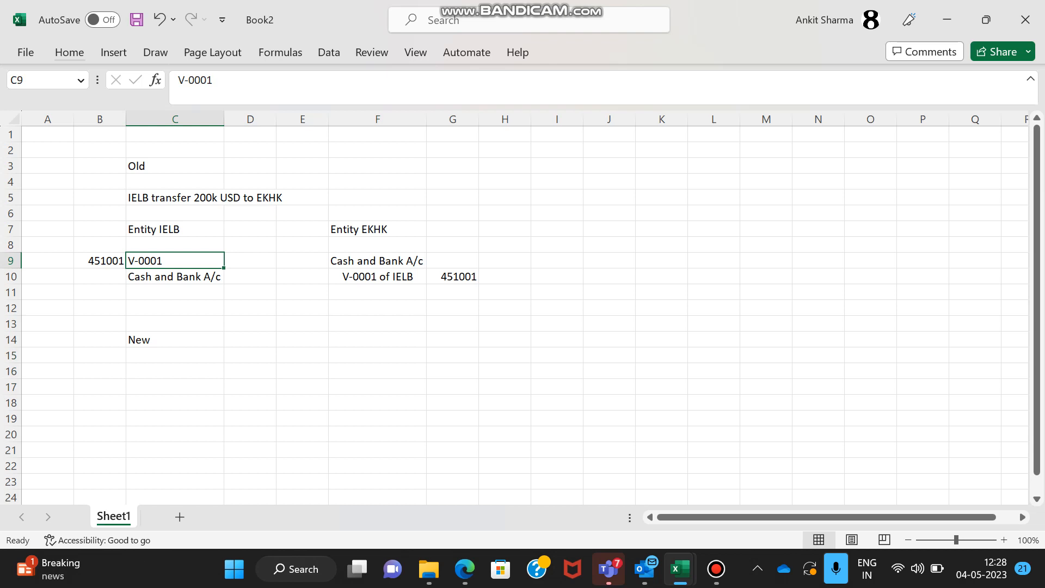
ctrl+click(175, 277)
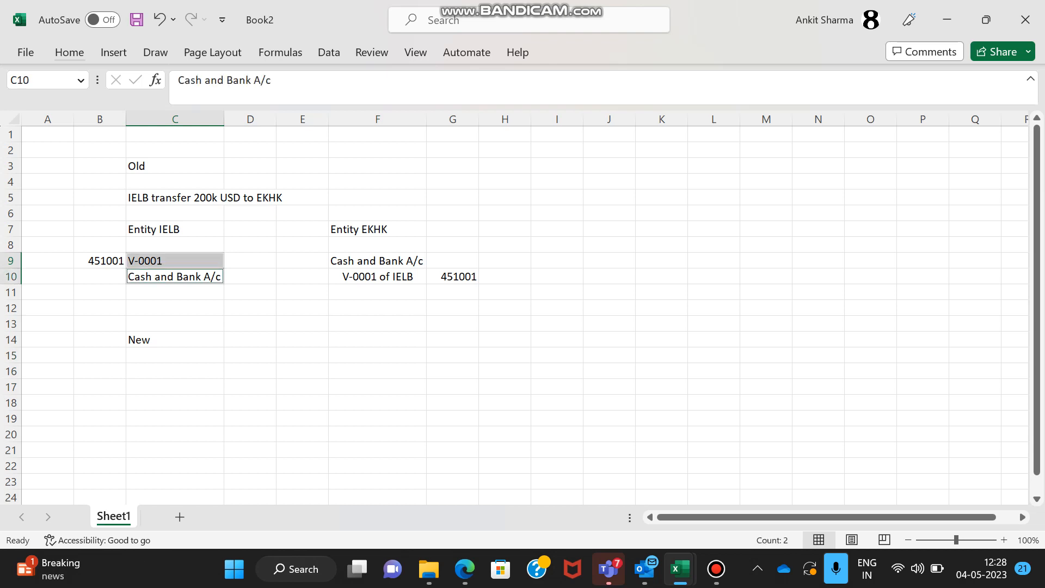
click(377, 261)
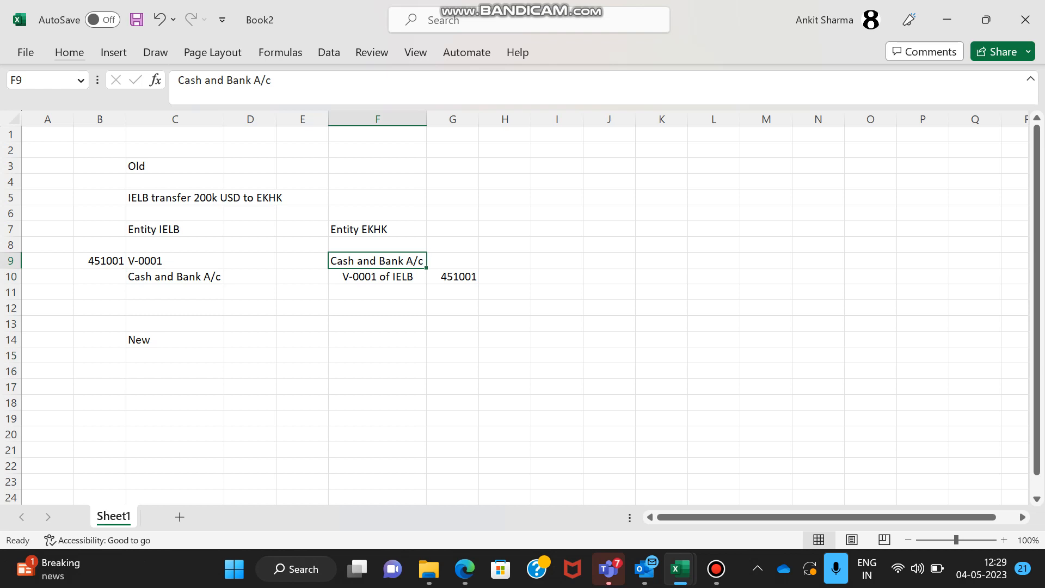
key(shift+Down)
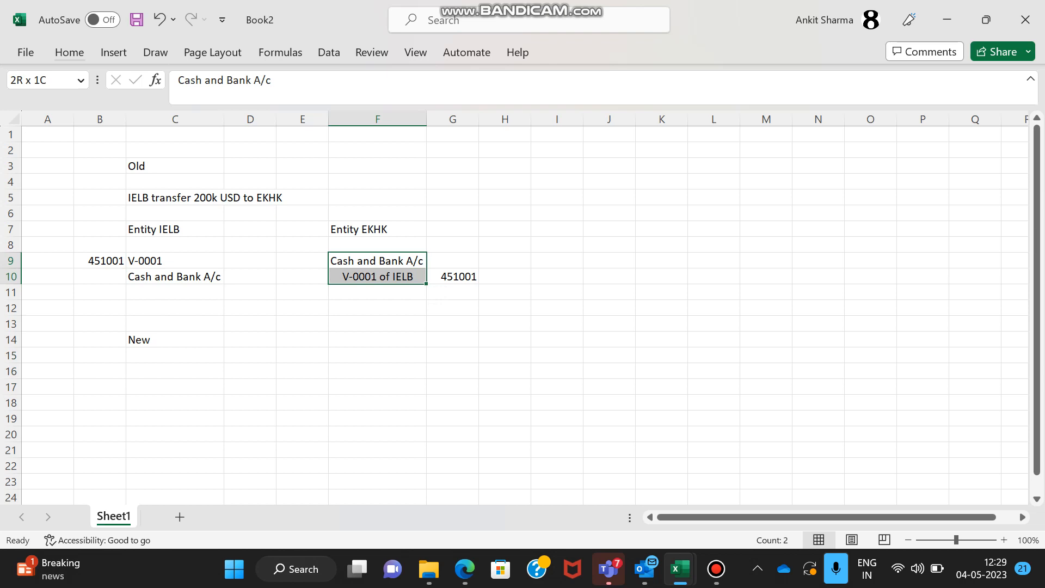
Enter the heading "Entity IELB" in C16 under the New label.
click(175, 355)
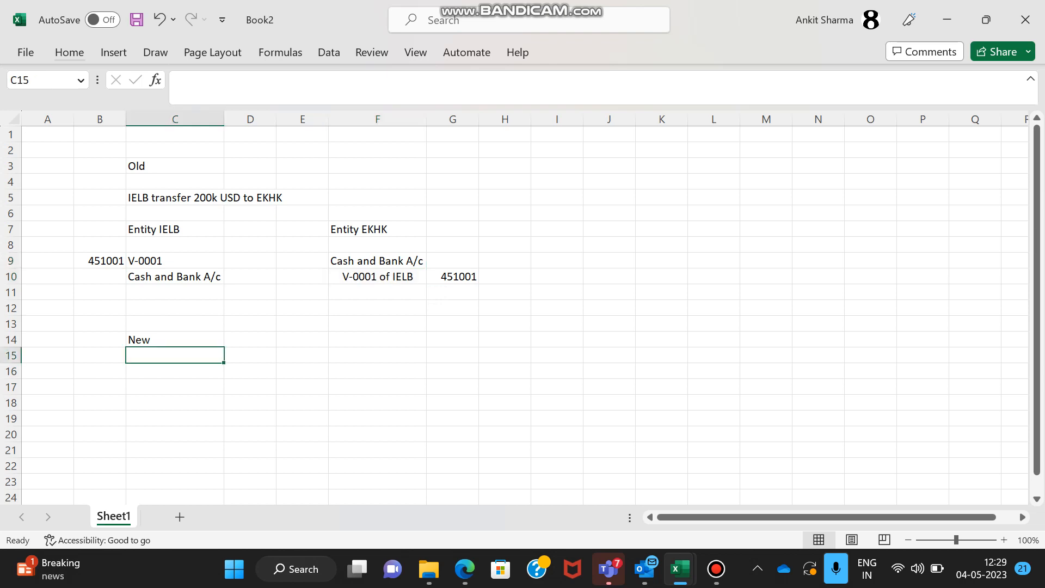
click(174, 372)
text(Entity IELB)
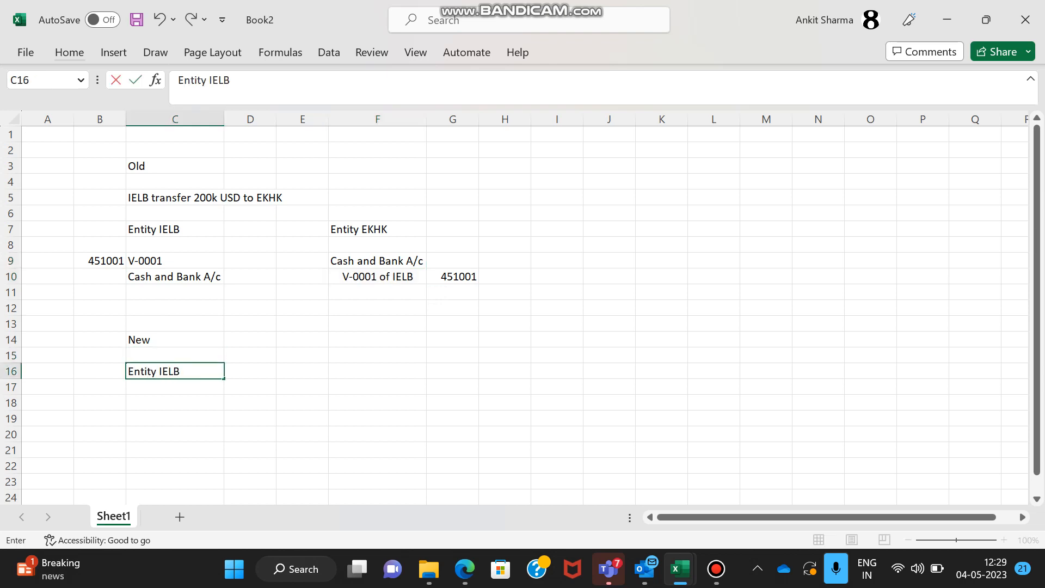
key(Return)
Enter "Cash and Bank" in C18 under Entity IELB and mark it "Cr" in D18.
key(Left)
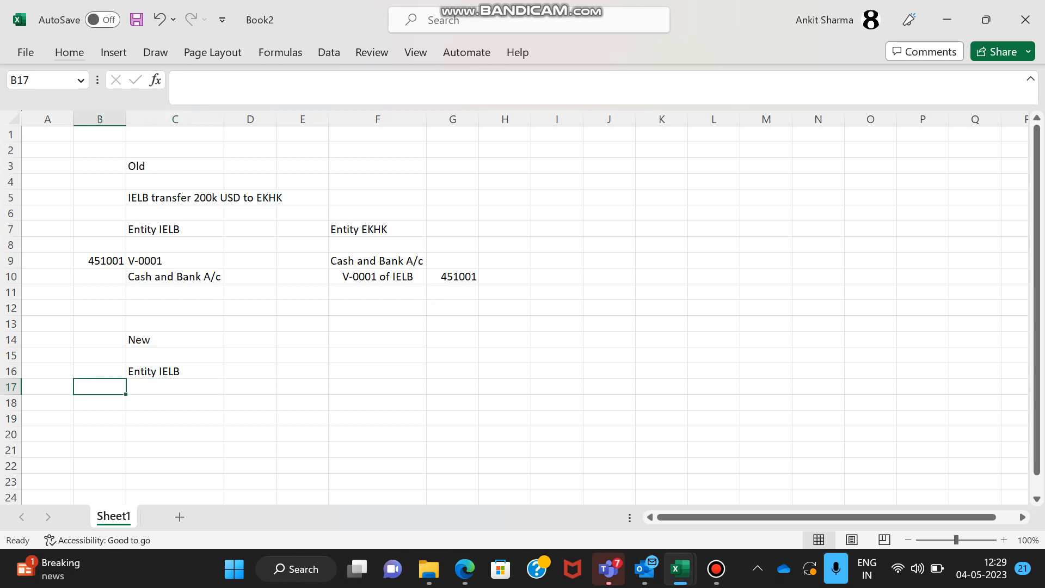
key(Down)
key(Right)
text(Cash and Bank)
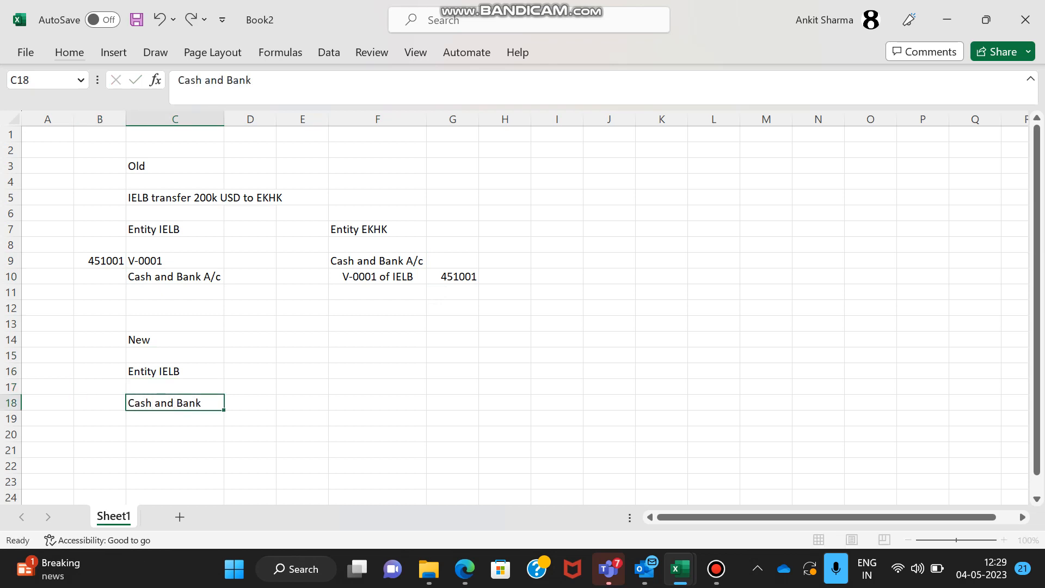
key(Tab)
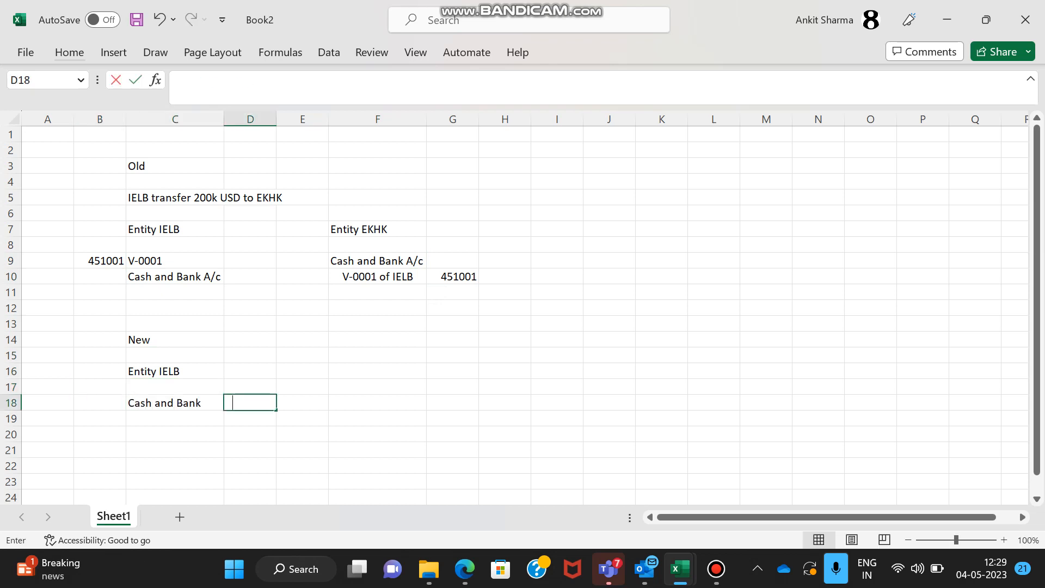
text(Cr)
key(Return)
Extend the text in C18 to "Cash and Bank of IELB".
key(Up)
key(Left)
key(Right)
key(F2)
text(of IELB)
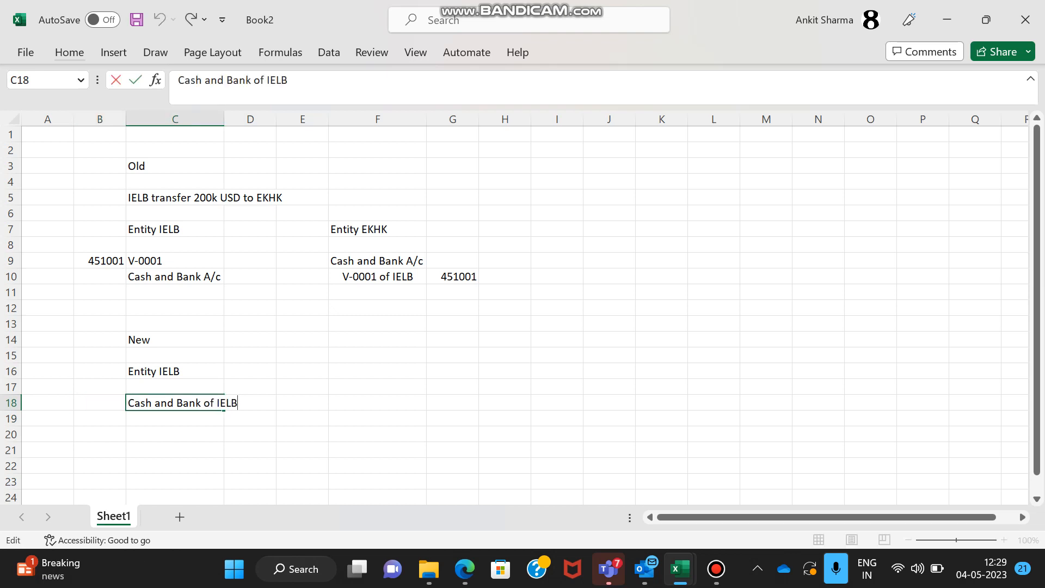
key(Return)
Enter "Cash and Bank of EKHK" in C19 and mark it "Dr" in D19.
text(Cash and Ban)
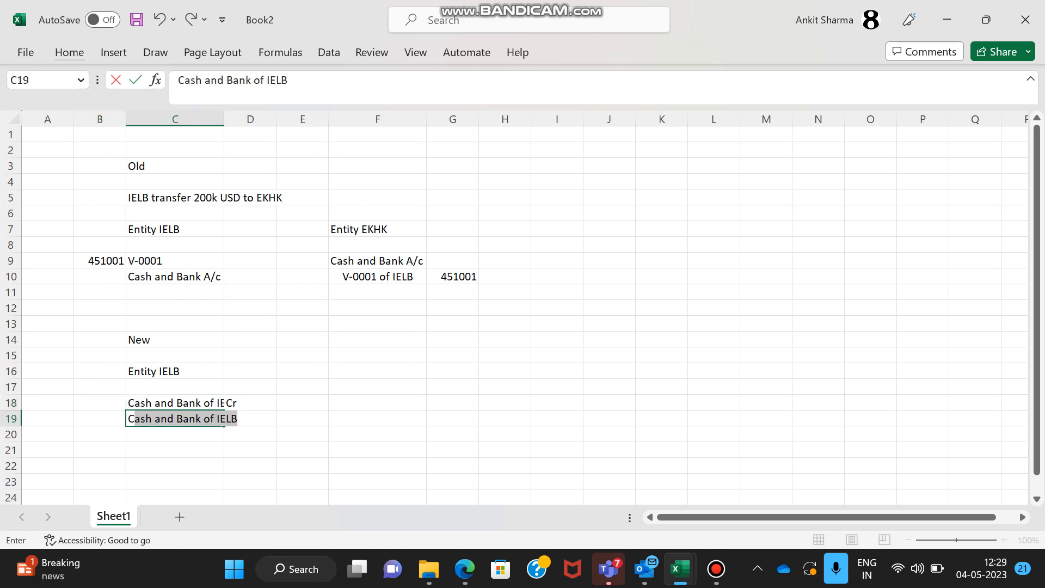
text(k of )
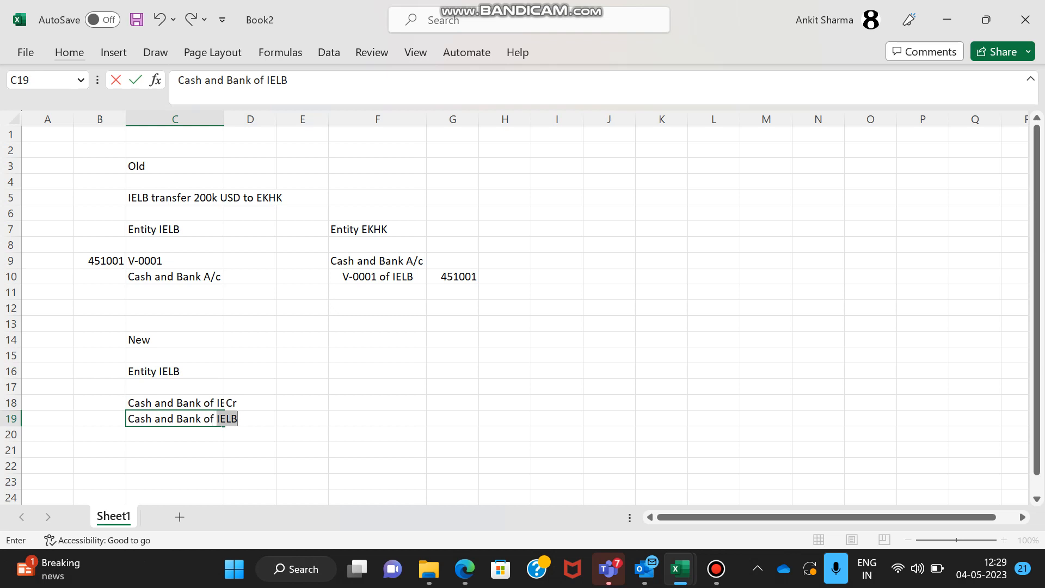
text(EKH)
key(BackSpace)
text(KHK)
key(Tab)
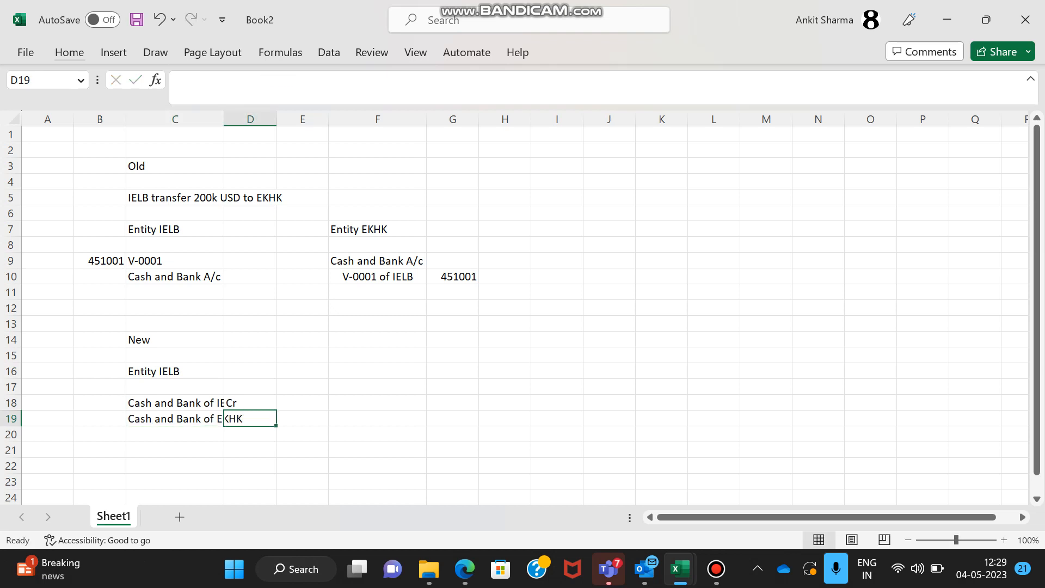
text(Dr)
key(Return)
Autofit column C to the full text of the two Cash and Bank lines in C18:C19.
key(Up)
key(shift+Up)
key(alt+o)
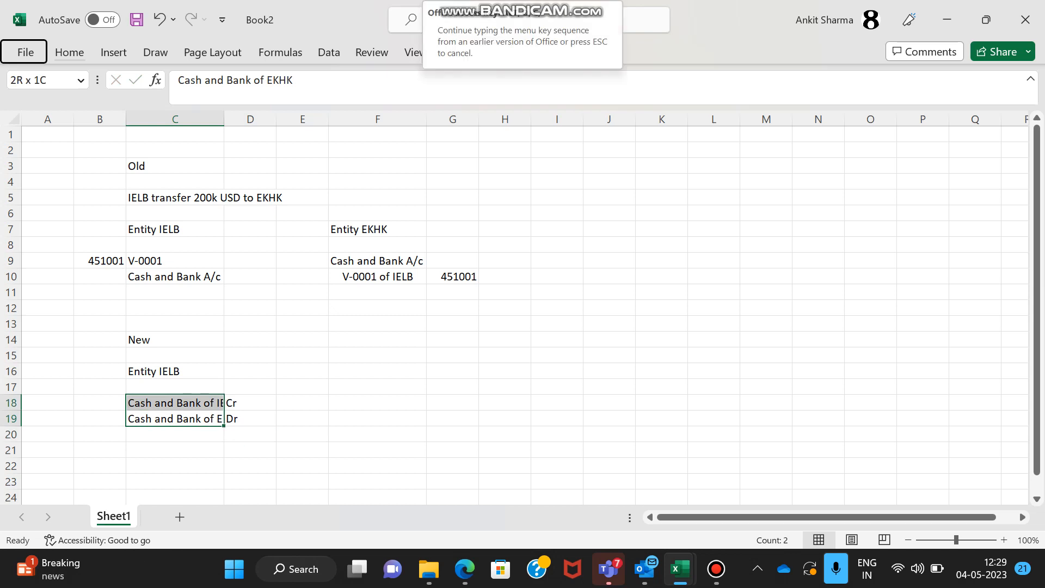
key(c)
key(a)
Examine the New example's credit and debit lines in rows 18 and 19 under Entity IELB.
key(Up)
key(shift+space)
key(shift+Down)
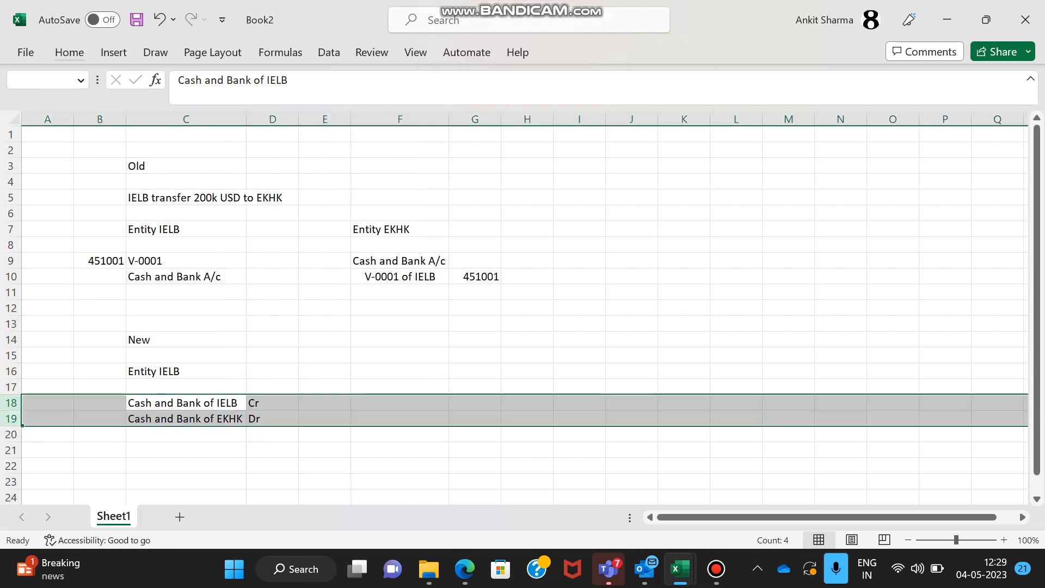
key(Down)
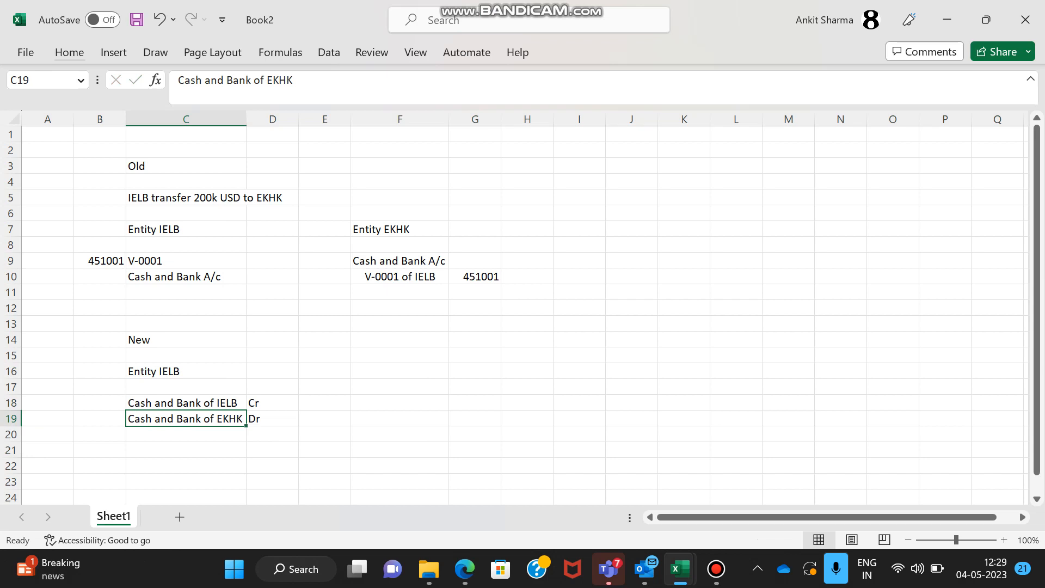
key(Up)
key(shift+space)
key(shift+Down)
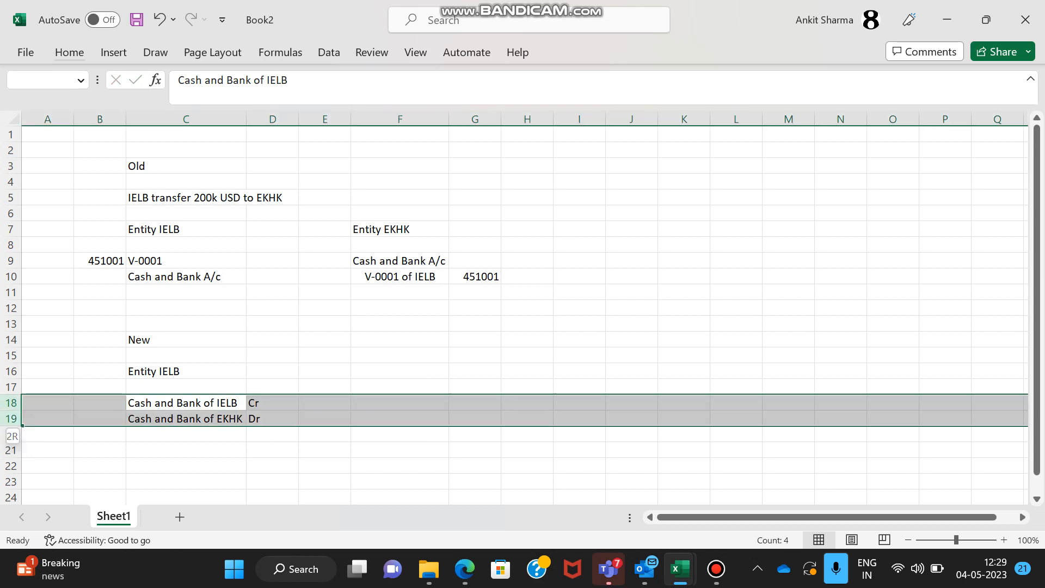
key(Up)
key(Up)
key(Left)
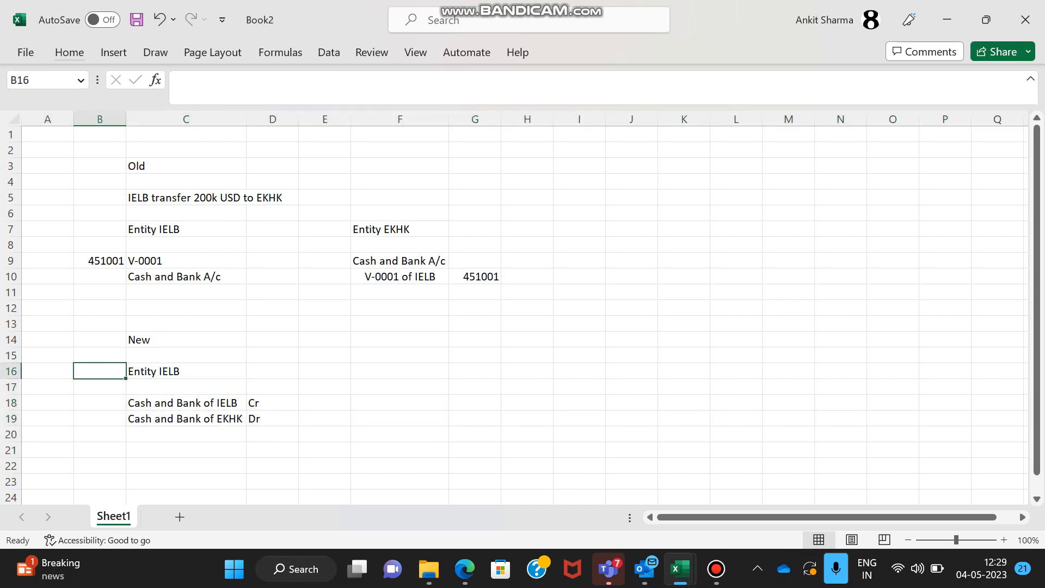
key(Right)
key(Down)
key(Down)
key(shift+Down)
key(shift+space)
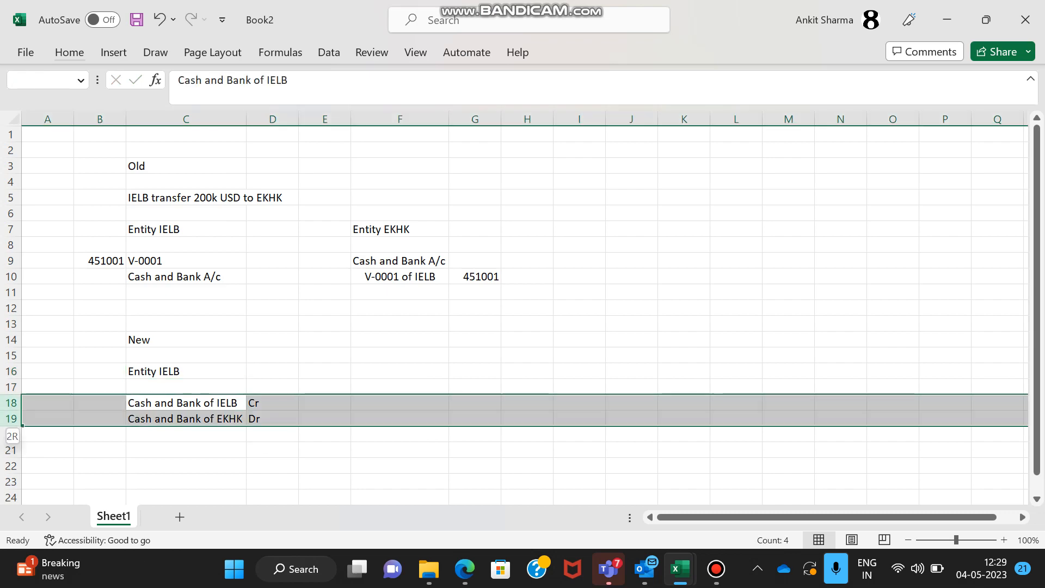
key(Down)
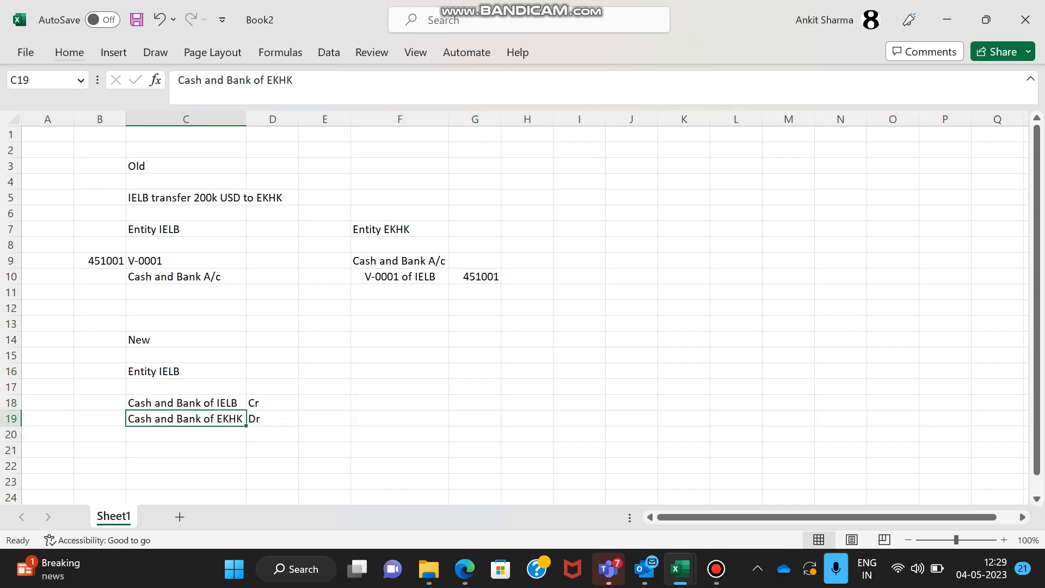
key(Up)
Switch to the Finance and Operations journal voucher in Edge and examine the IC journal name in its header.
key(alt+Tab)
key(alt+Tab)
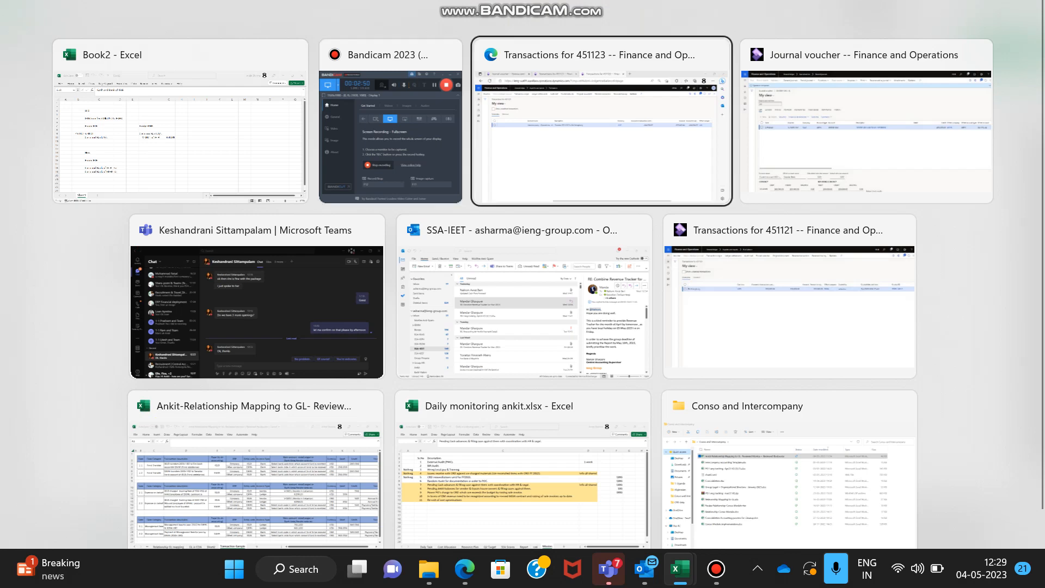
key(ctrl+Tab)
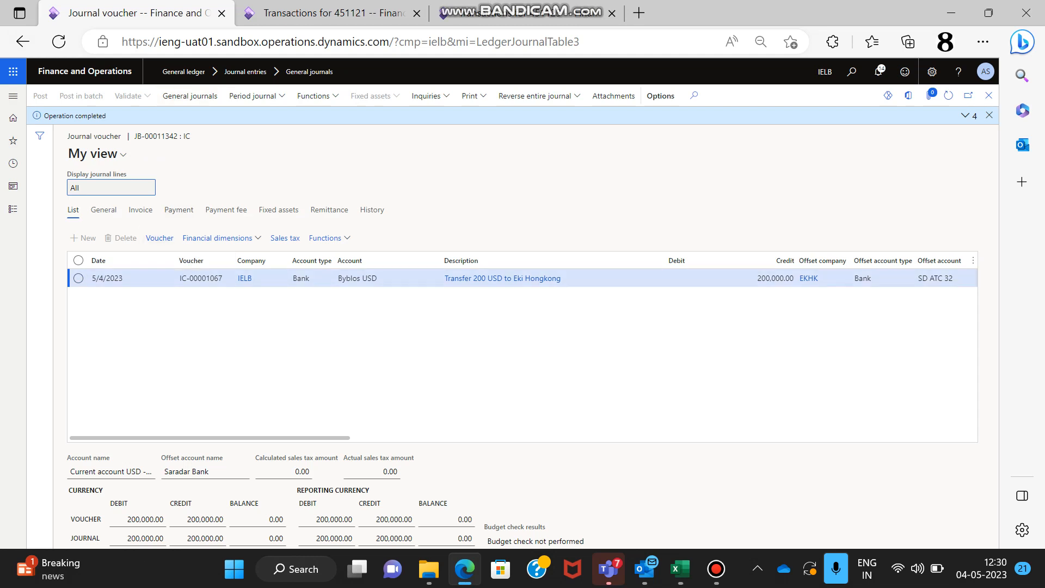
drag(191, 136, 179, 136)
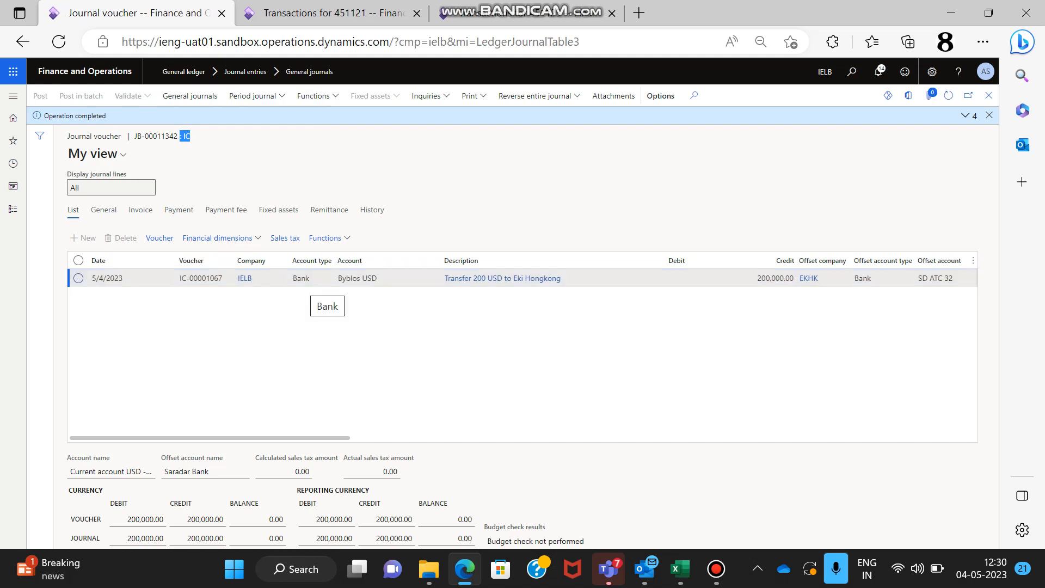
Switch back to the Book2 workbook in Excel to review the New example's Cash and Bank lines.
key(alt+Tab)
key(alt+Tab)
key(alt+Tab)
key(alt+Tab)
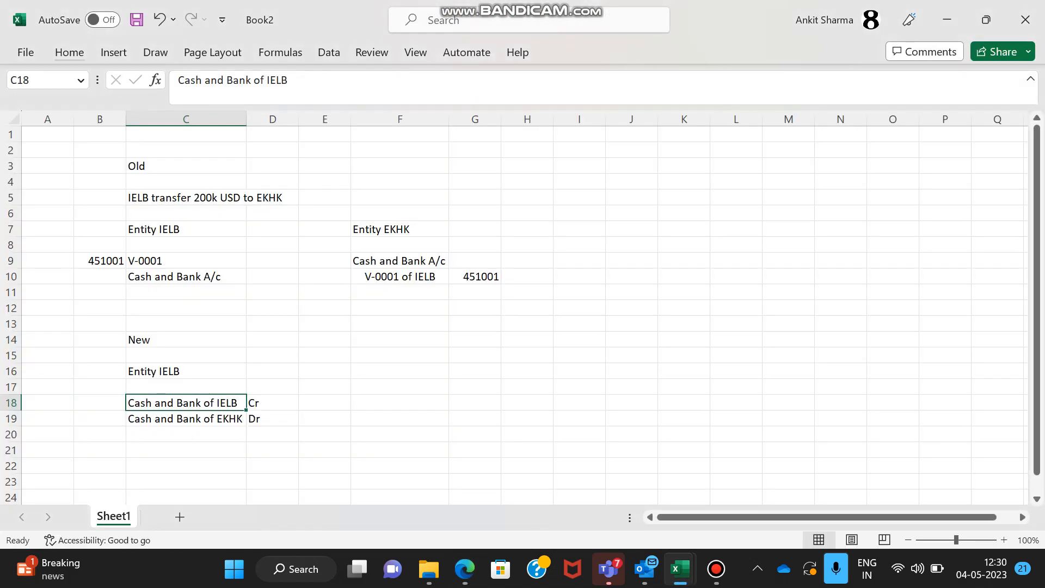
Switch to the journal voucher in Edge and examine the transfer line's account, offset company, offset account and currency.
key(alt+Tab)
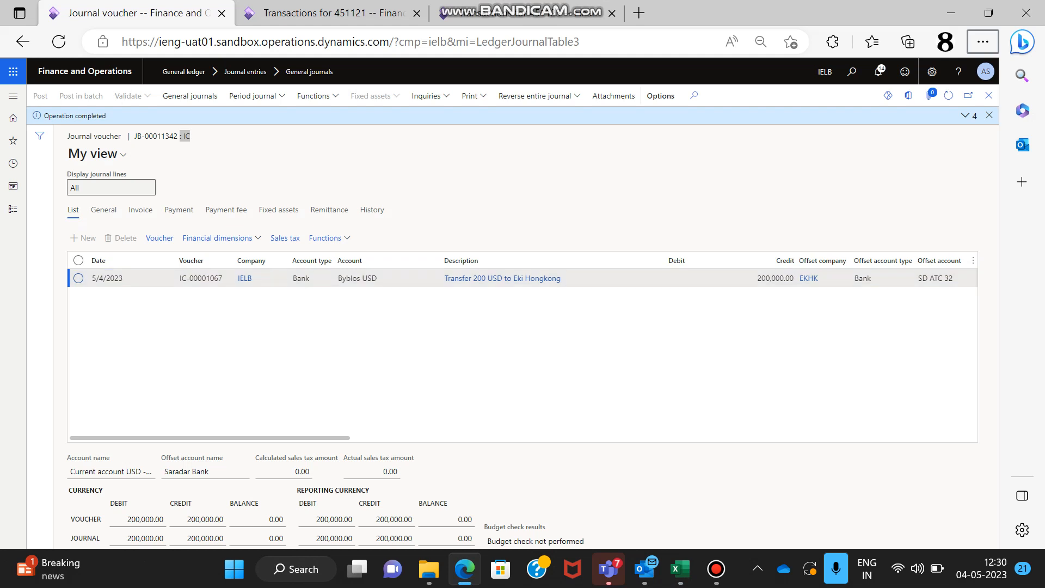
mouse_move(376, 279)
scroll(817, 278, right, 5)
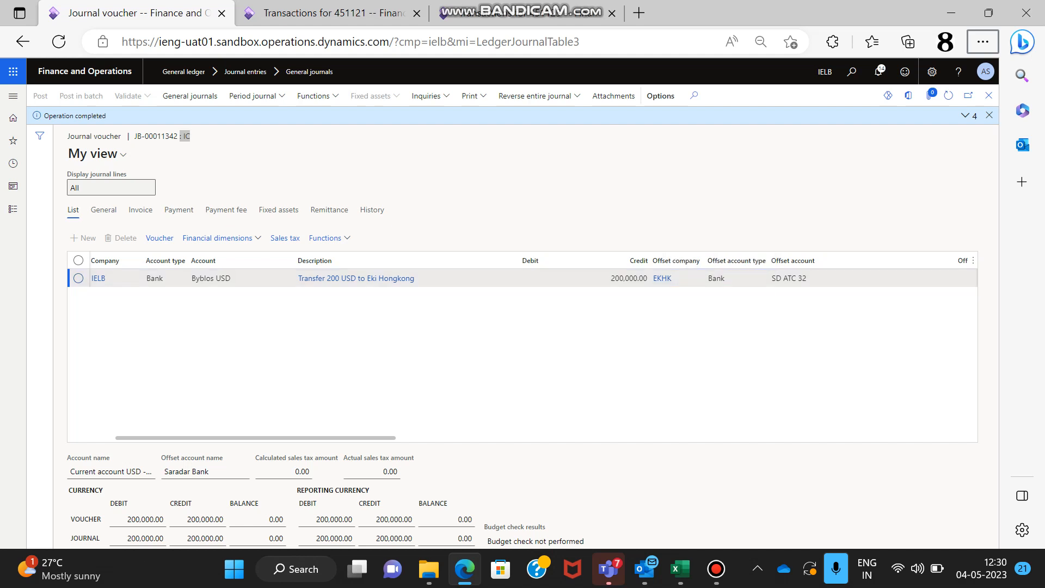
click(789, 278)
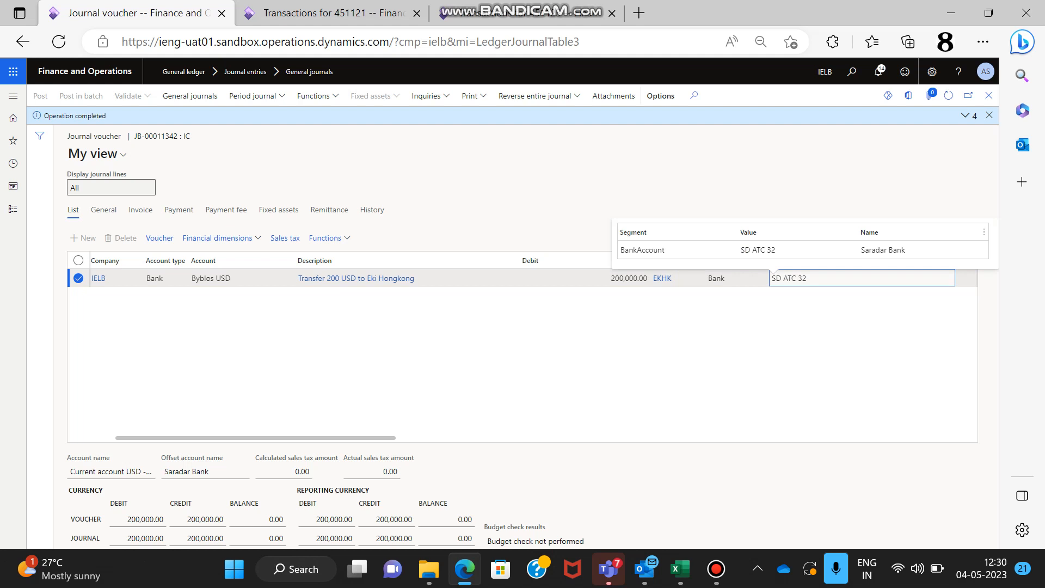
drag(807, 278, 772, 278)
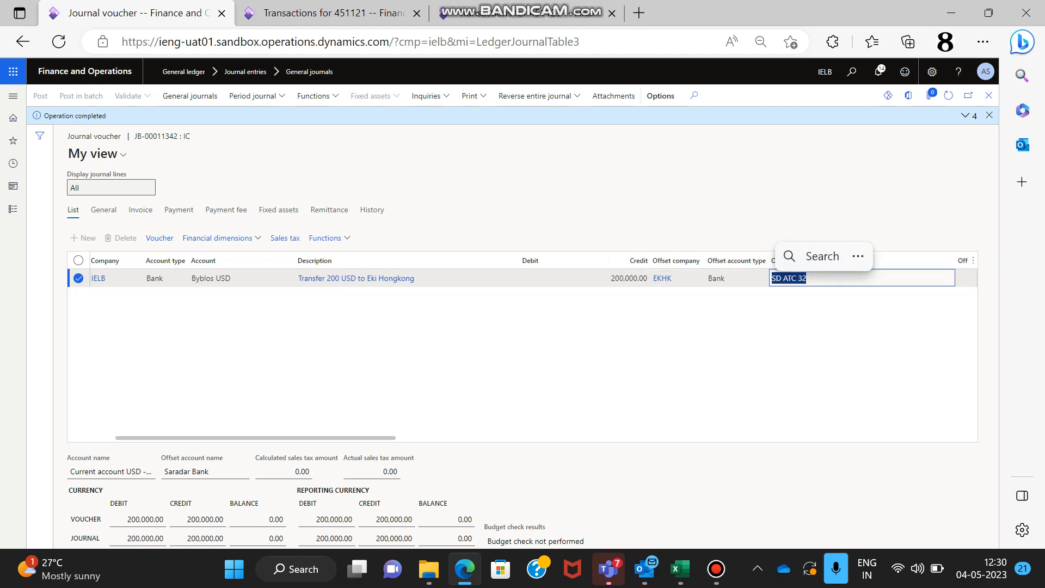
scroll(522, 348, right, 9)
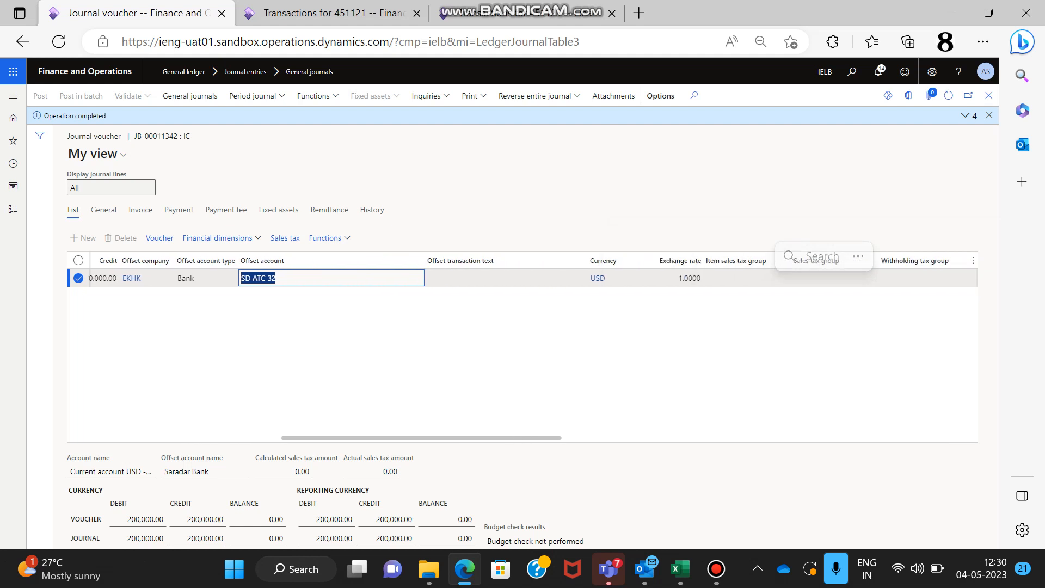
scroll(522, 348, left, 8)
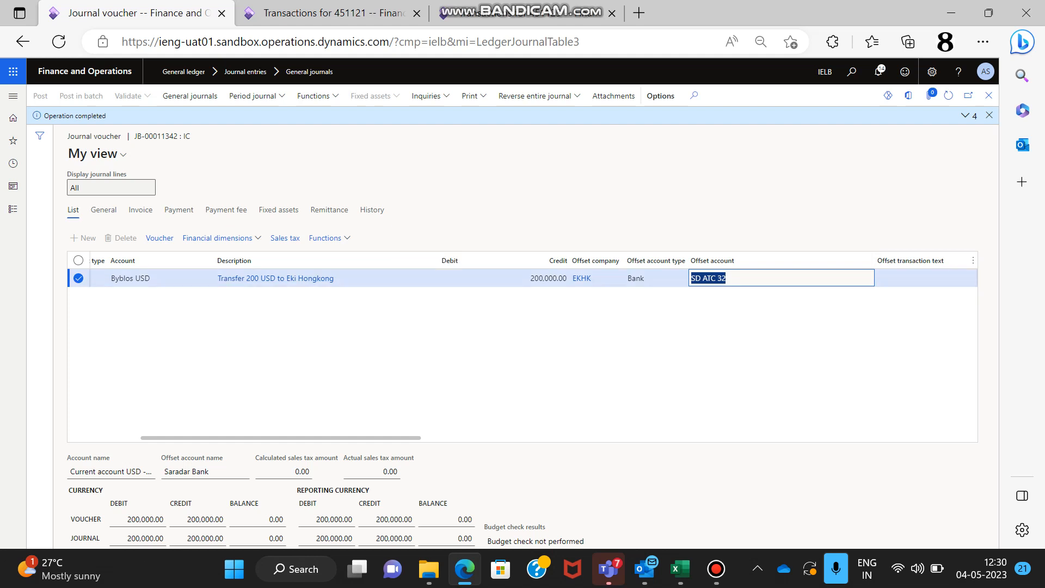
View the financial dimensions of the voucher line's account for IELB, and close them.
click(218, 237)
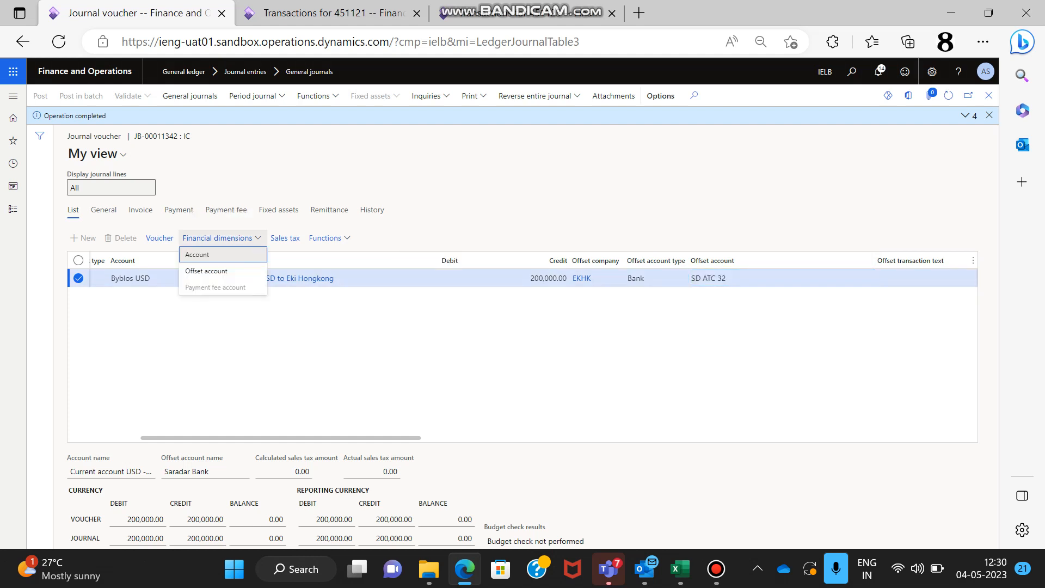
key(Escape)
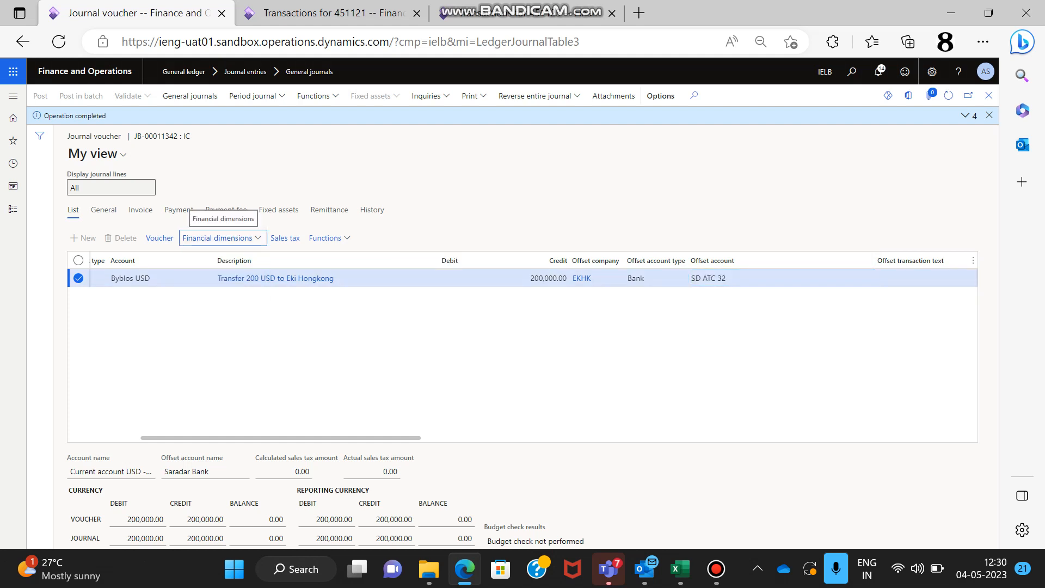
click(222, 238)
click(198, 254)
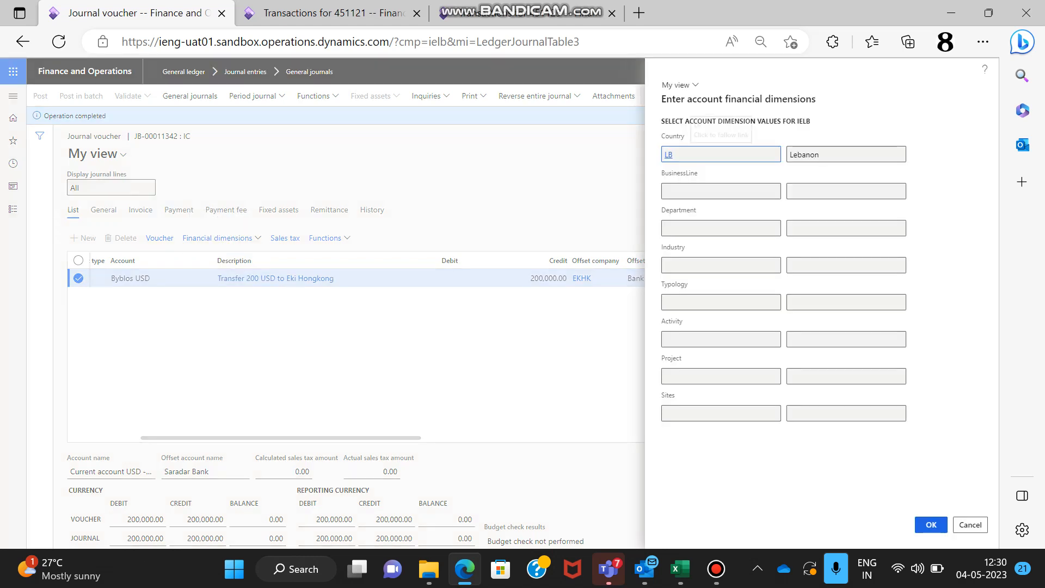
click(931, 525)
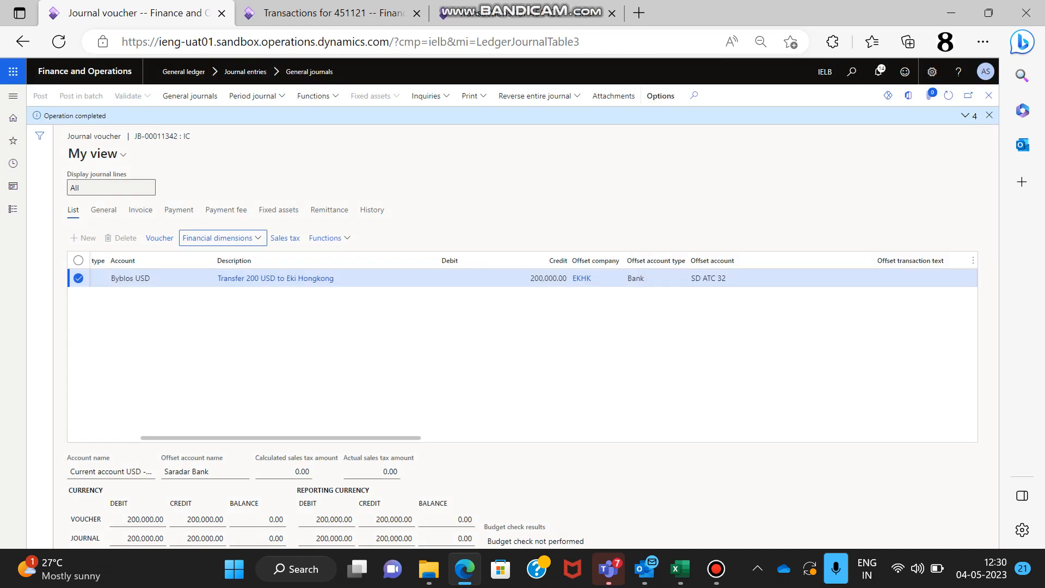
View the financial dimensions of the voucher line's offset account for EKHK, and close them.
click(223, 239)
click(218, 270)
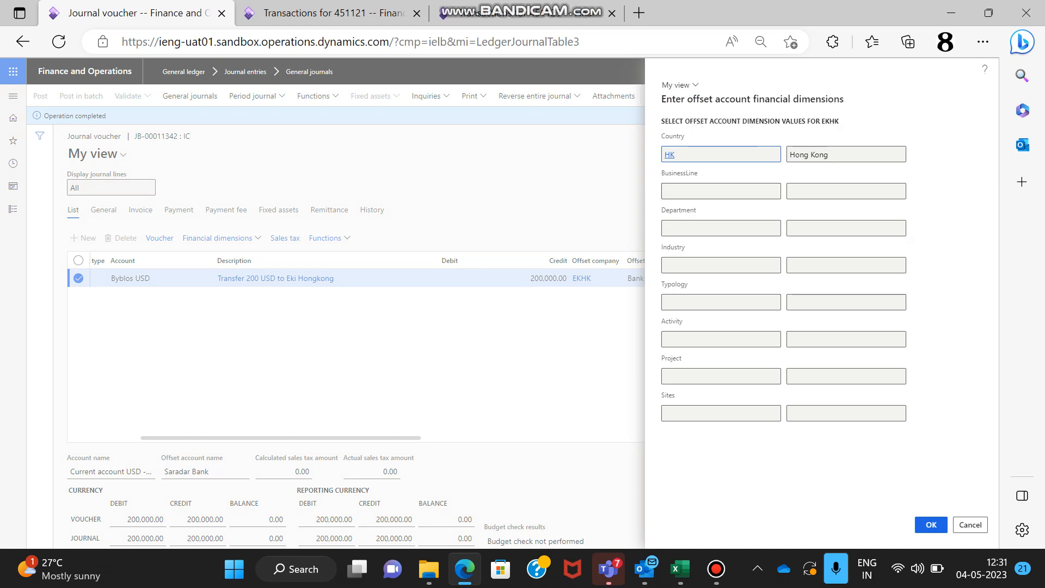
click(931, 525)
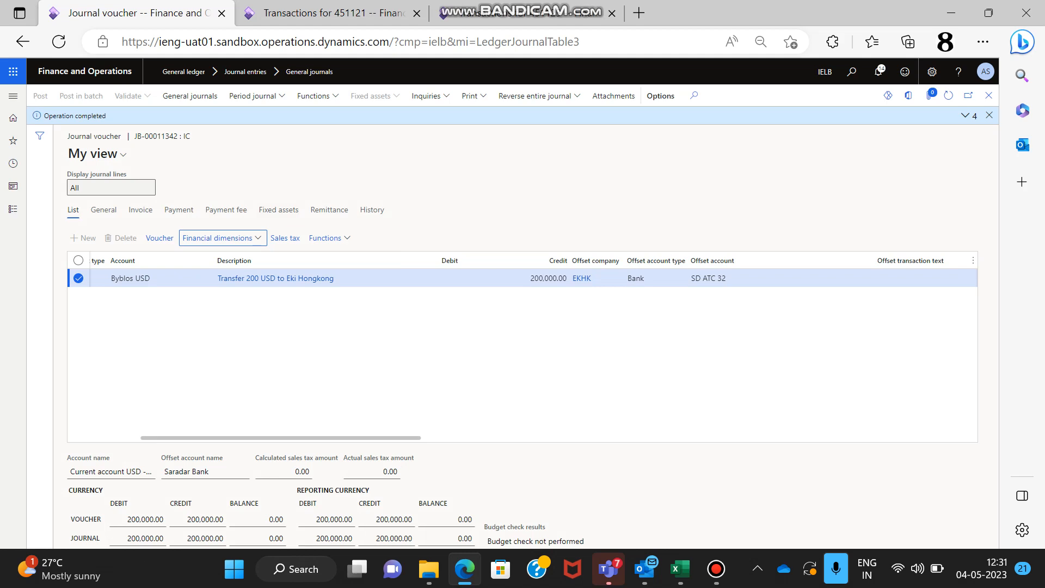
Go back from the 451121 transactions to IELB's trial balance and view that account's row.
key(ctrl+Tab)
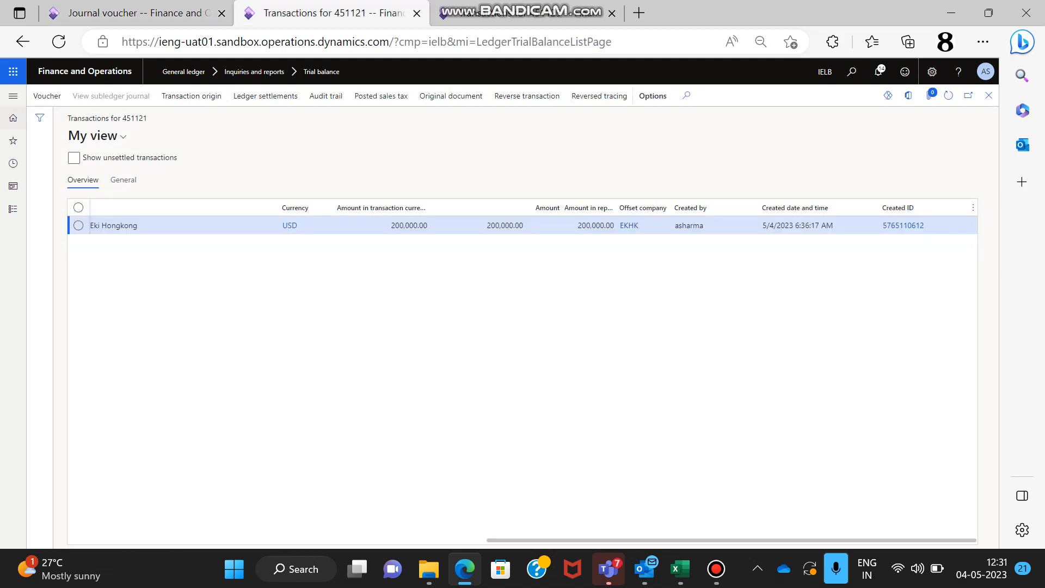
click(22, 41)
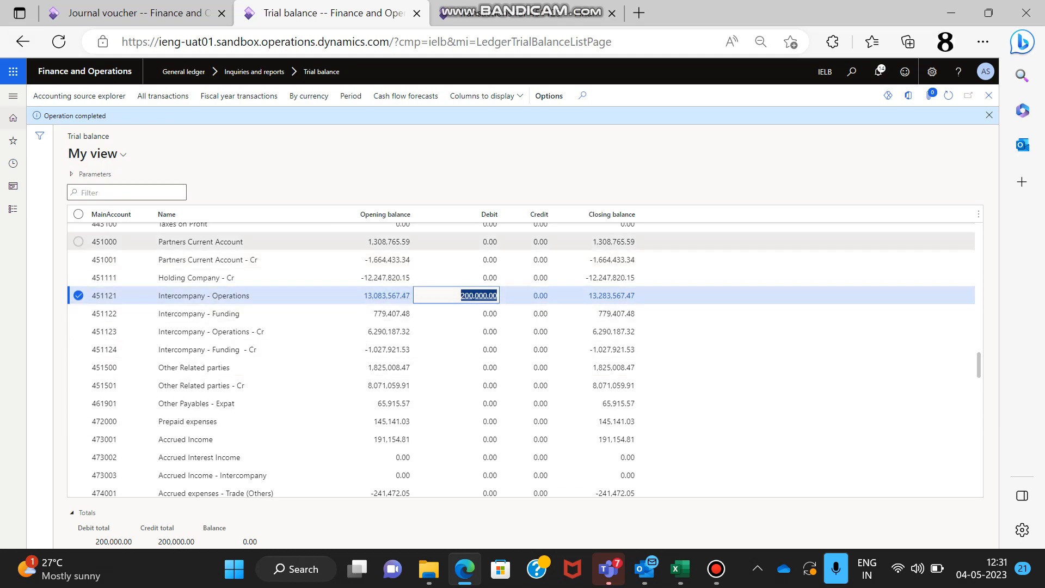
Switch to the Book2 workbook in Excel and enter 451001 in C22 with Dr beside it in D22.
key(alt+Tab)
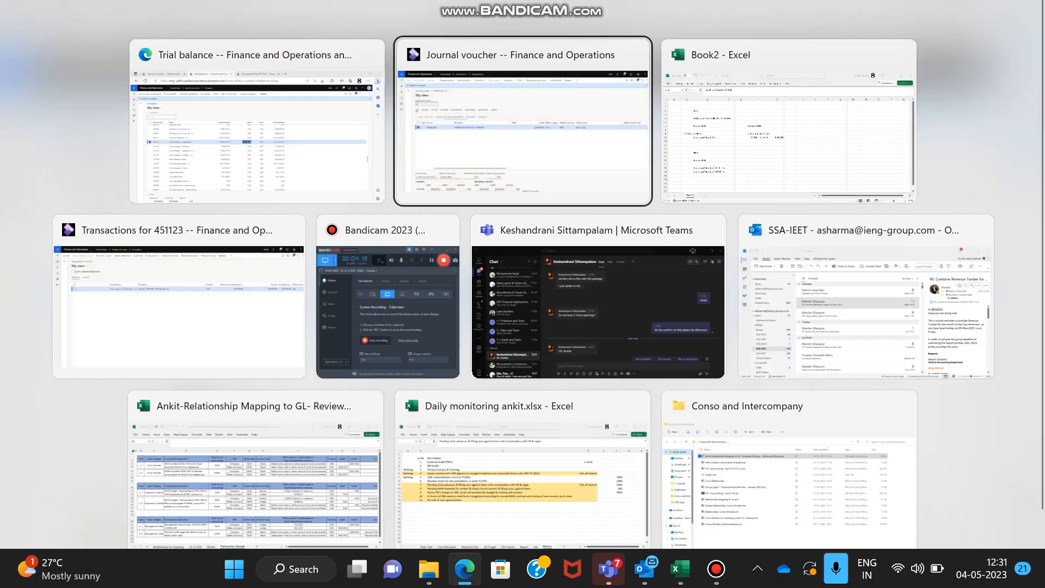
key(alt+Tab)
key(Down)
key(Down)
key(Down)
key(Down)
key(Down)
key(Left)
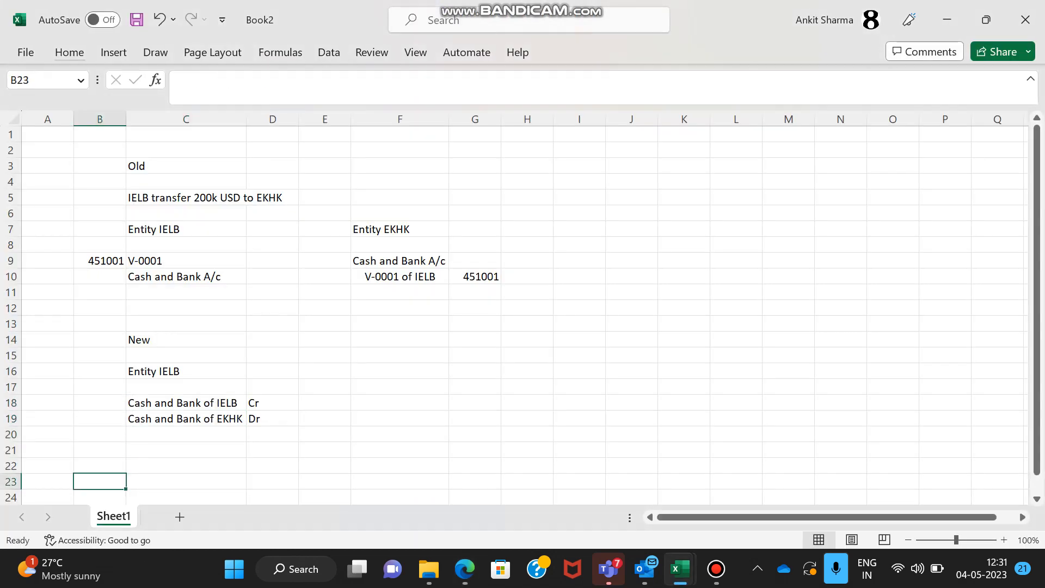
key(Up)
key(Right)
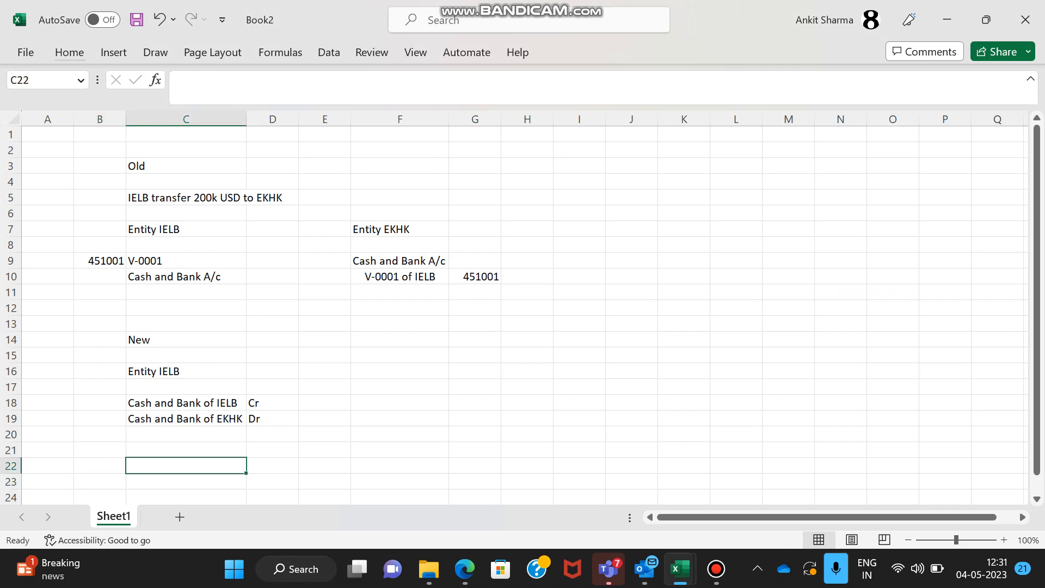
text(45)
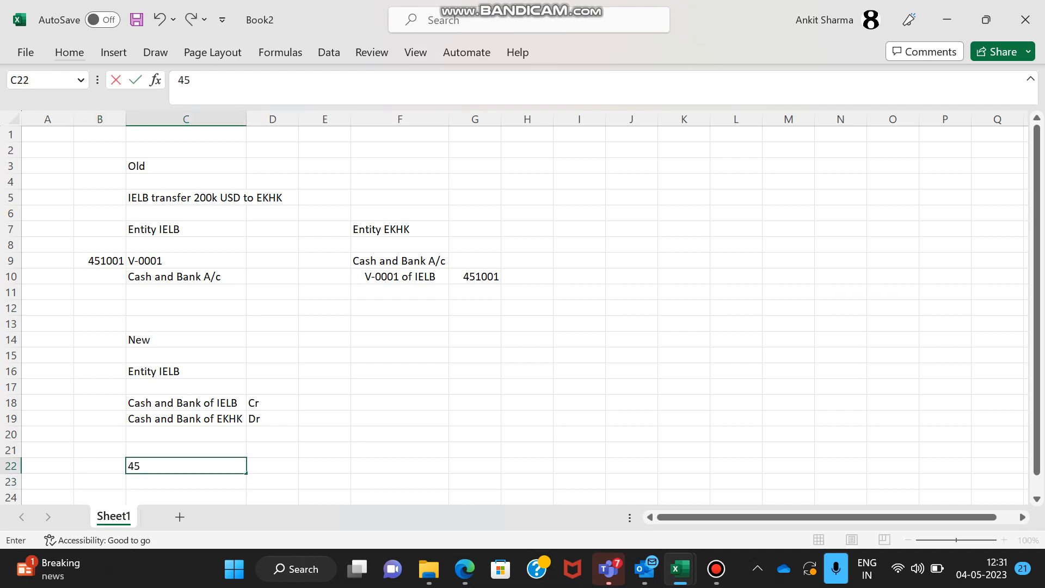
text(1001)
key(ctrl+Return)
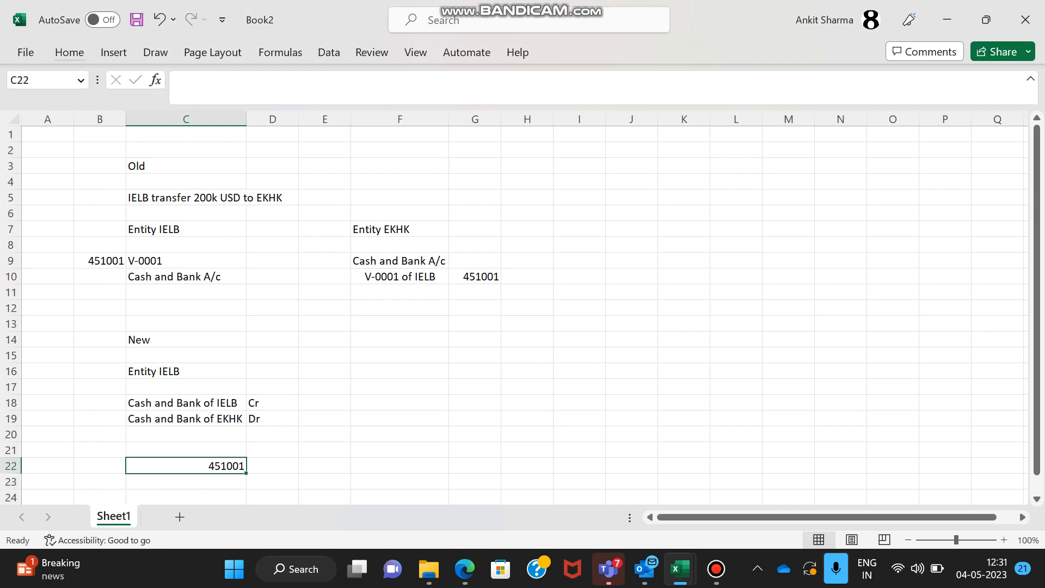
key(Right)
text(Dr)
key(Return)
Enter the counter line in row 23 with Cash and Bank in C23 and Cr in D23.
key(Left)
text(Cash and Bank)
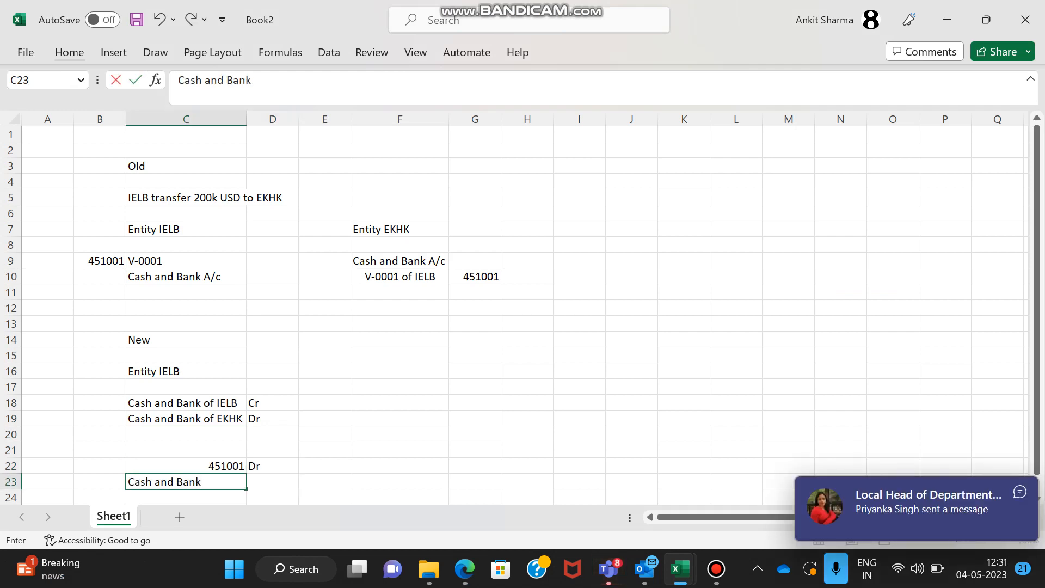
key(Tab)
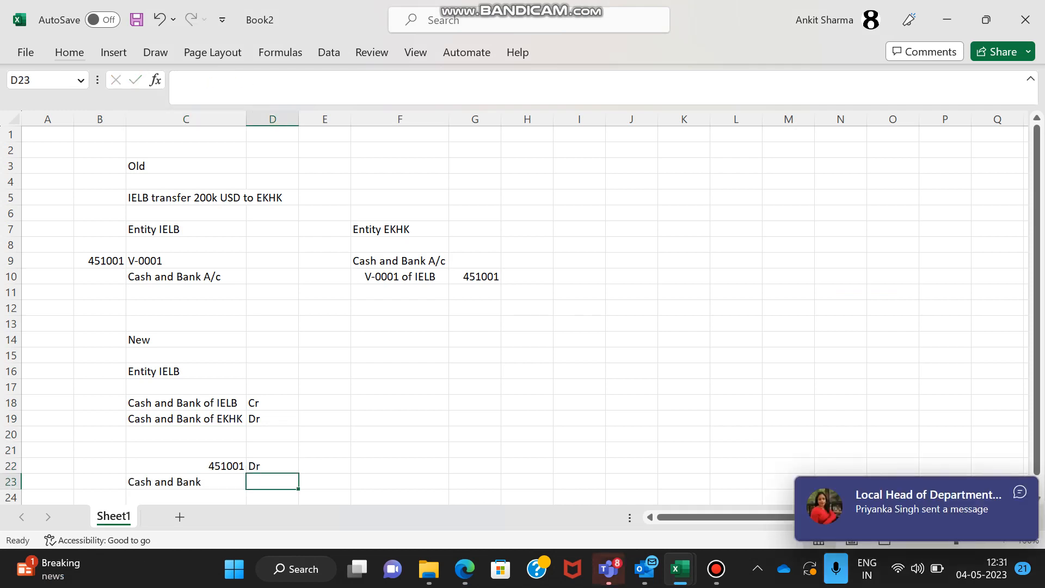
text(Cr)
key(Return)
key(Up)
key(alt+Tab)
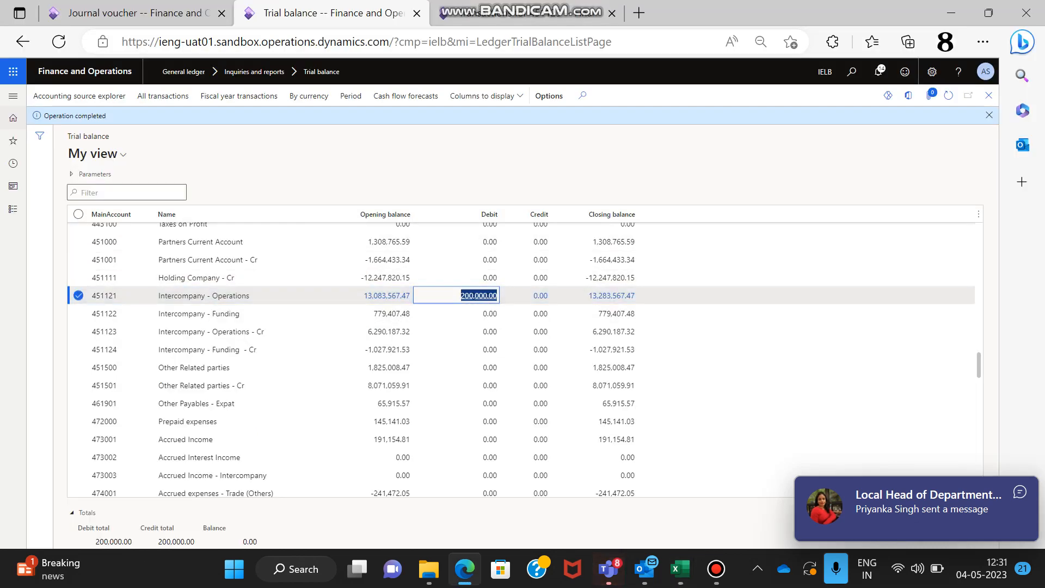
key(alt+Tab)
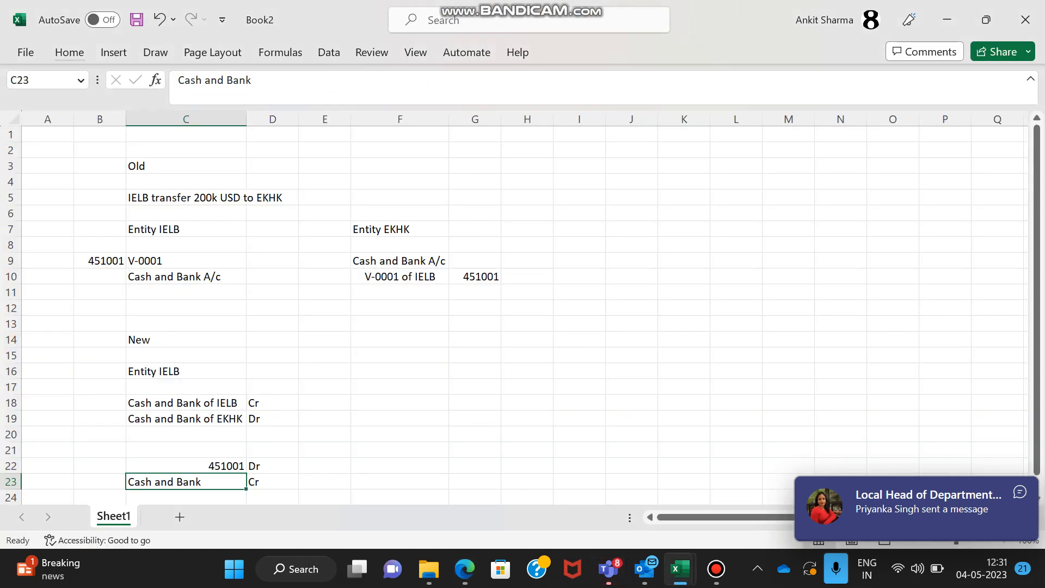
Copy main account 451121 for Intercompany - Operations from IELB's trial balance in Edge and paste it into C22 of Book2.
key(alt+Tab)
click(105, 296)
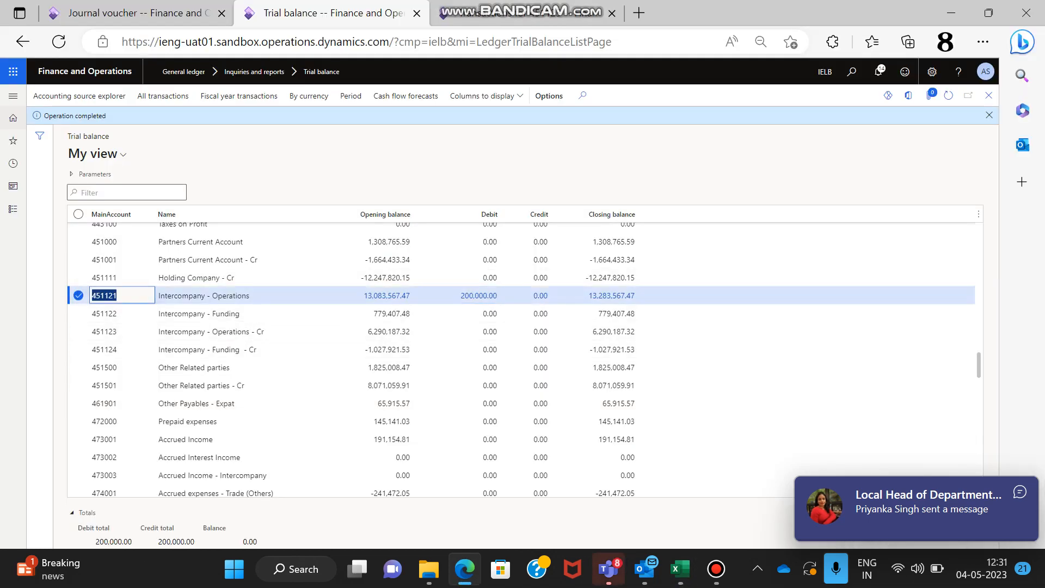
key(ctrl+c)
key(alt+Tab)
key(Up)
key(ctrl+v)
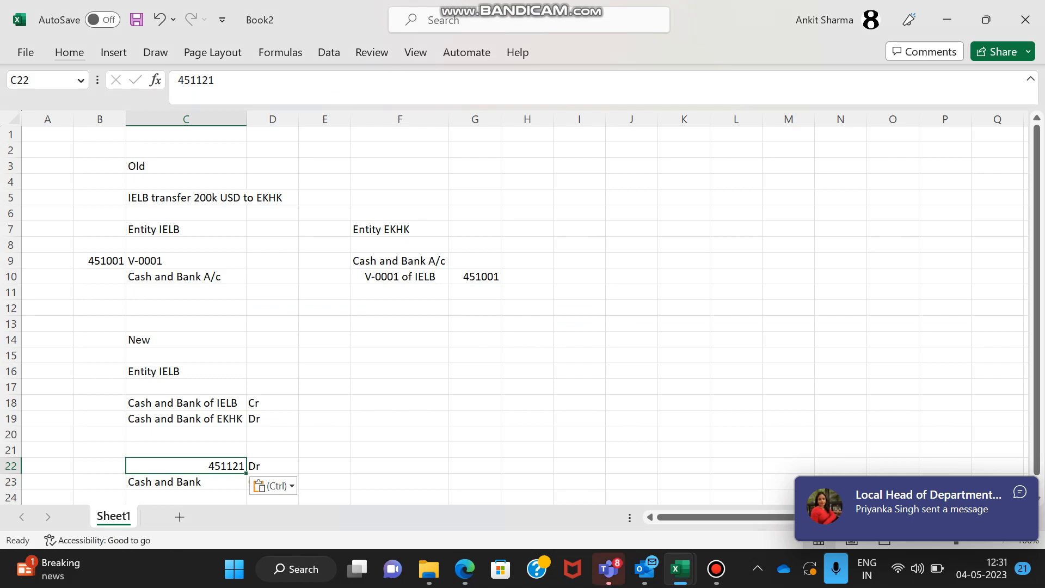
key(Right)
key(Left)
Switch to Edge and examine Bank - USD in IELB's trial balance, and accounts 451123 and 512801 in EKHK's trial balance.
key(alt+Tab)
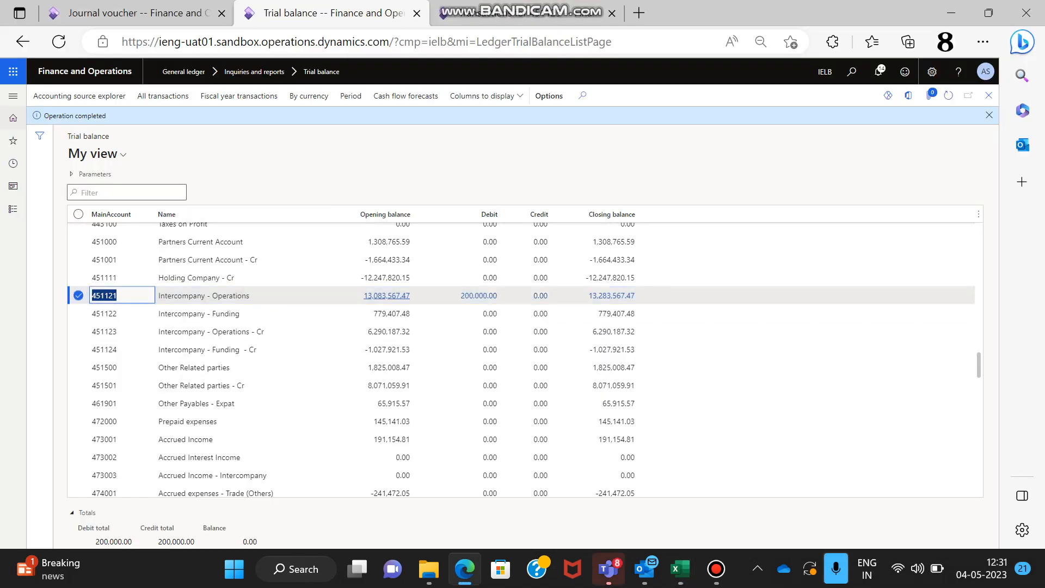
scroll(517, 414, down, 3)
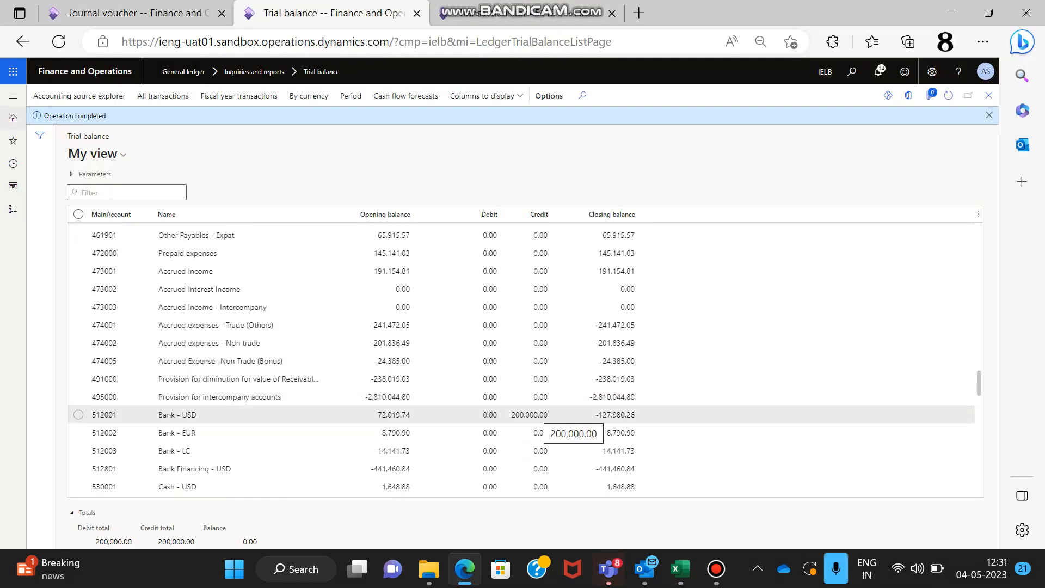
click(524, 13)
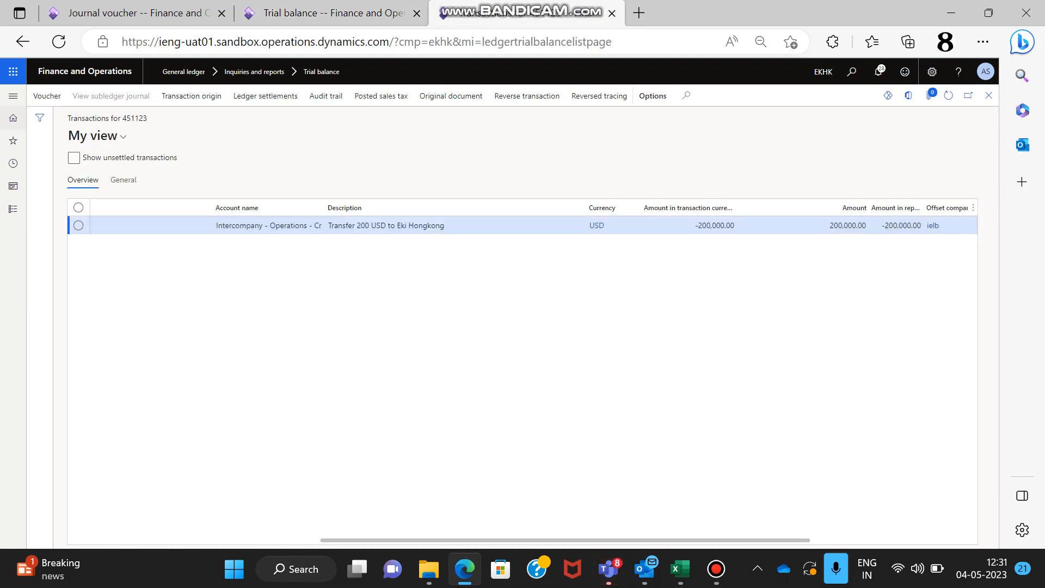
click(22, 41)
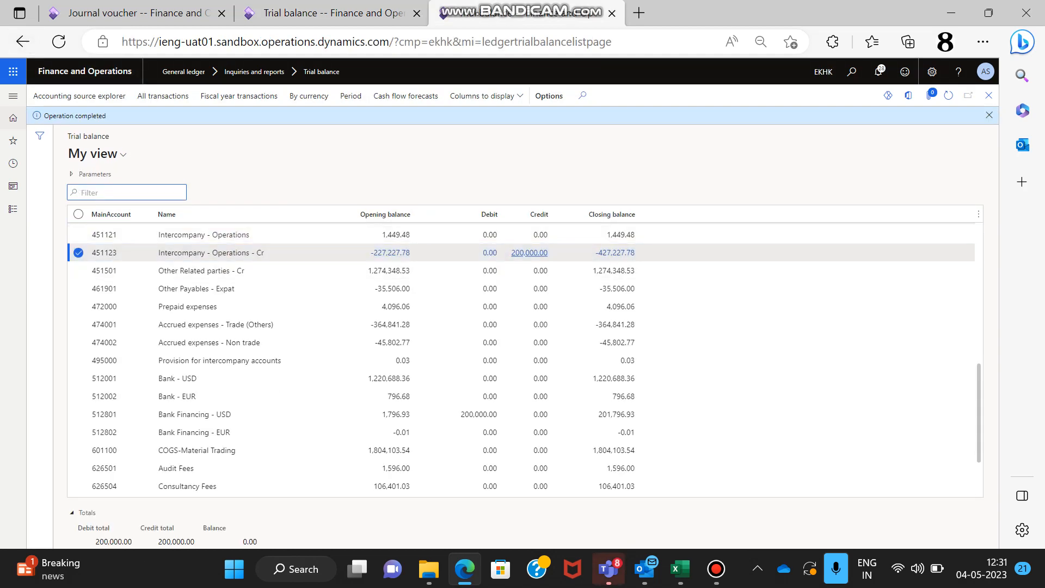
drag(512, 252, 547, 252)
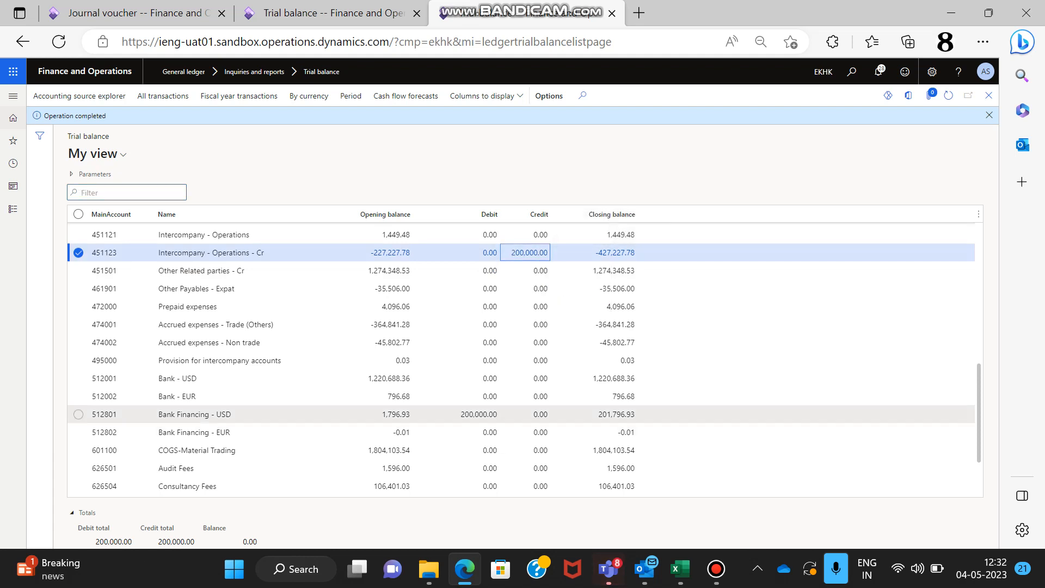
drag(461, 414, 497, 414)
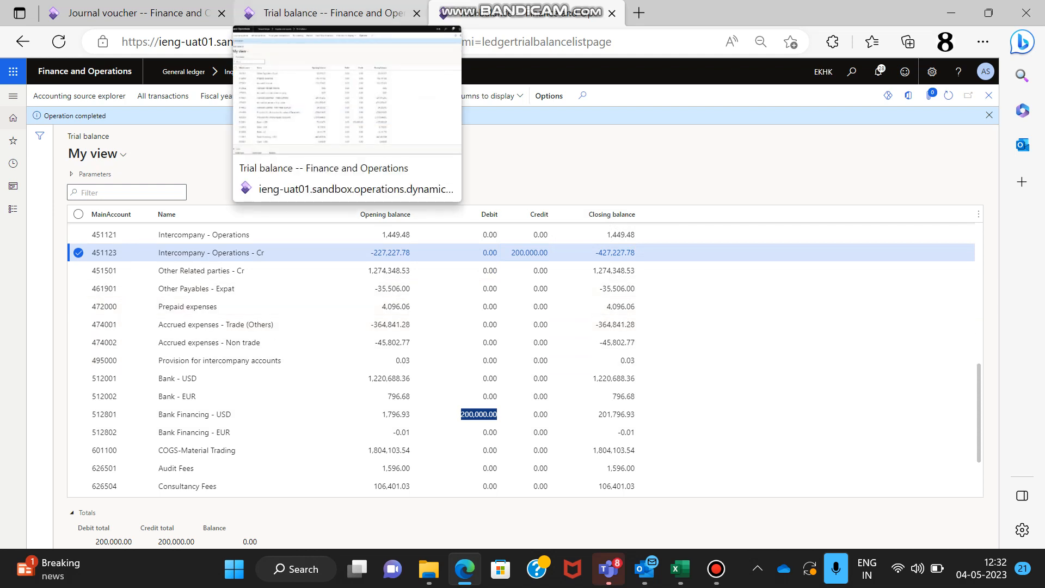
Open the debit transactions of account 451121 from IELB's trial balance and examine their currency, amounts and offset company.
click(326, 13)
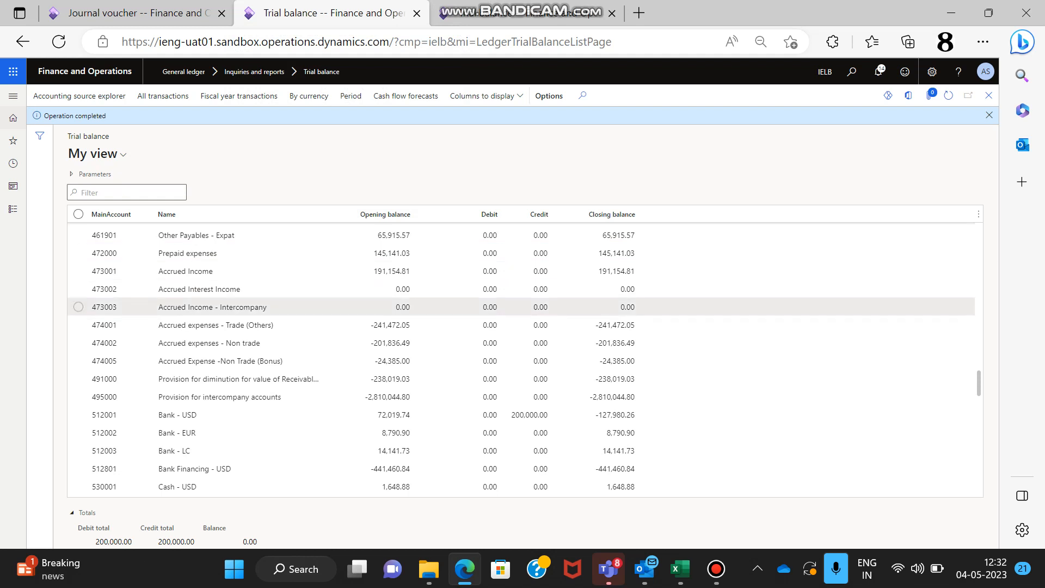
scroll(419, 311, up, 3)
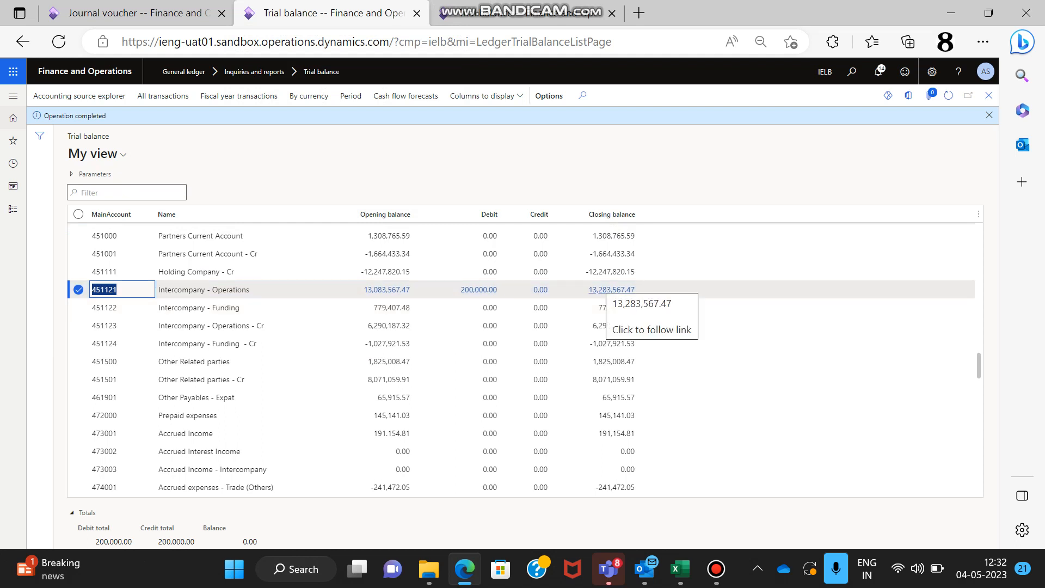
click(479, 290)
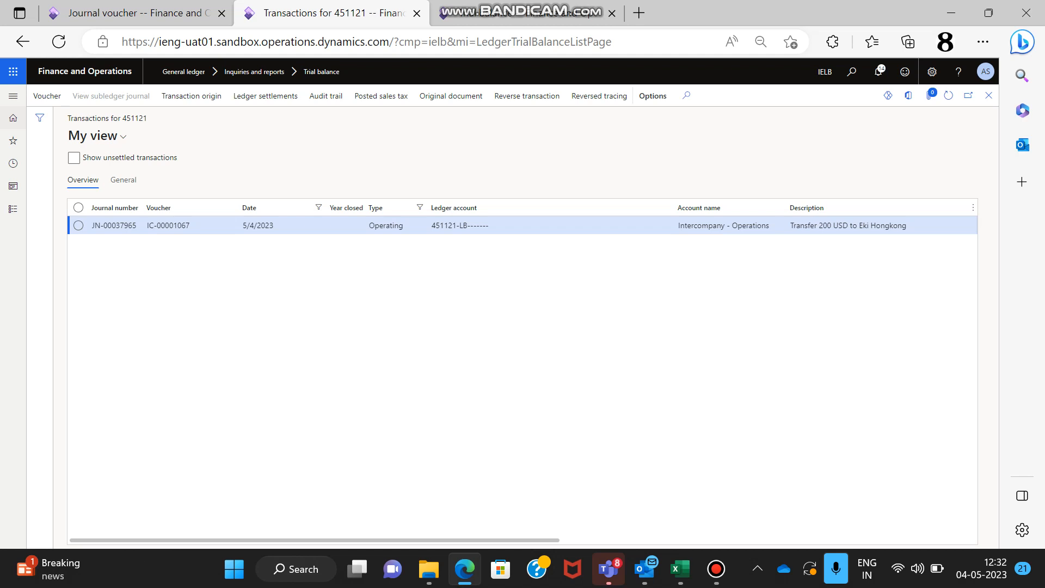
scroll(479, 290, right, 1)
scroll(479, 290, left, 1)
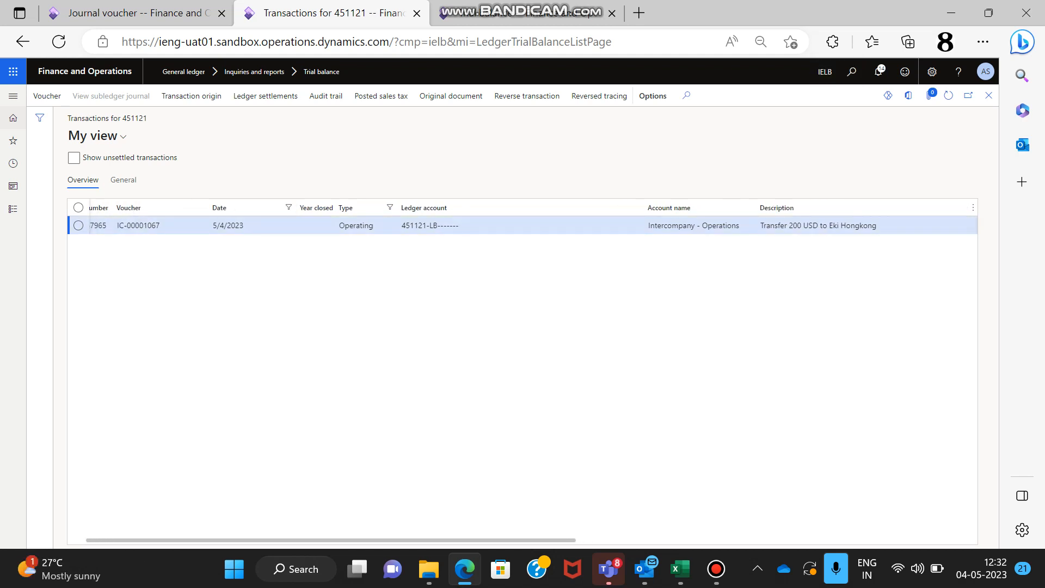
scroll(523, 371, right, 10)
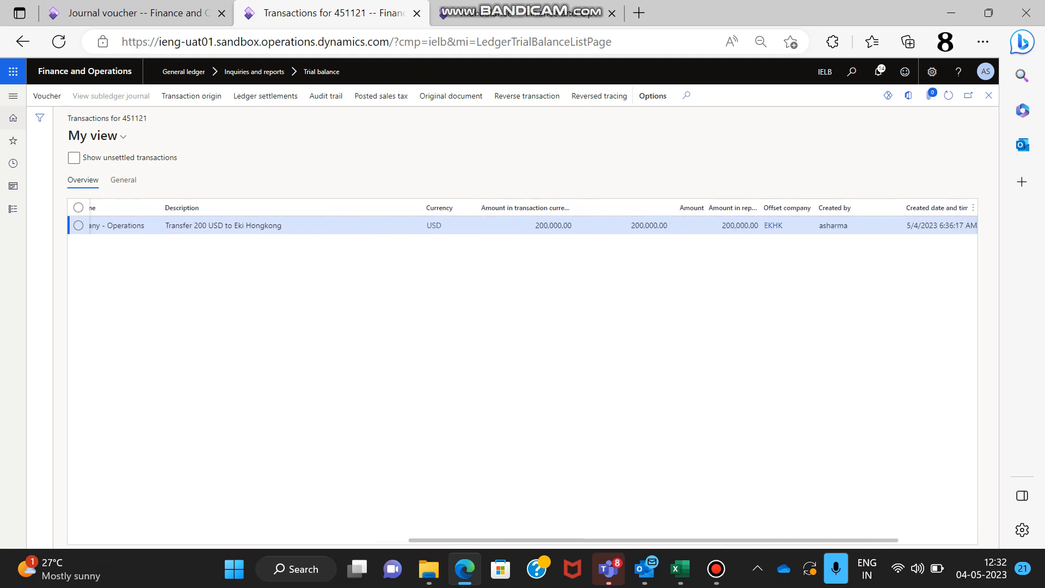
scroll(522, 370, right, 2)
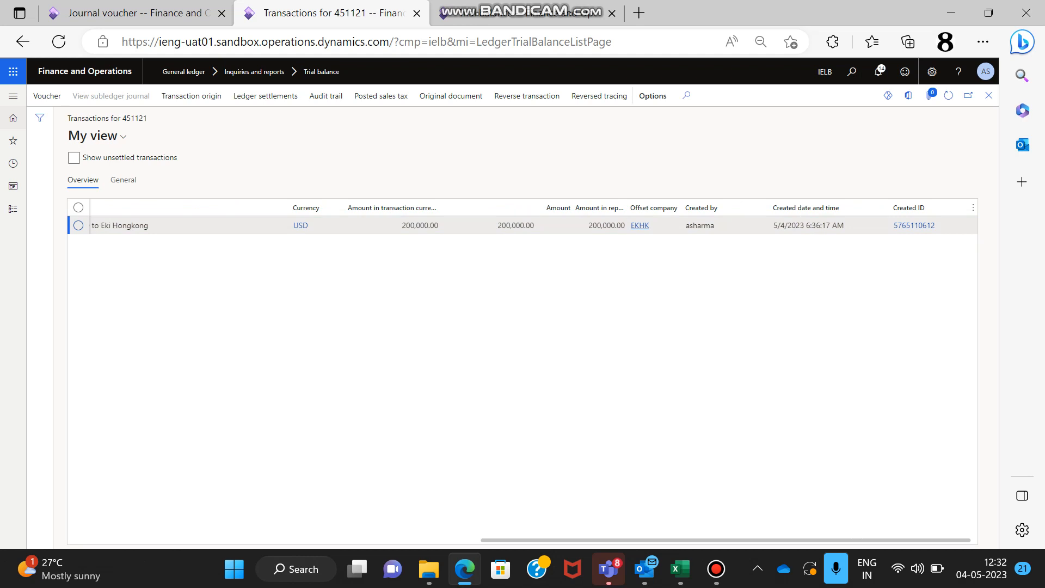
click(640, 225)
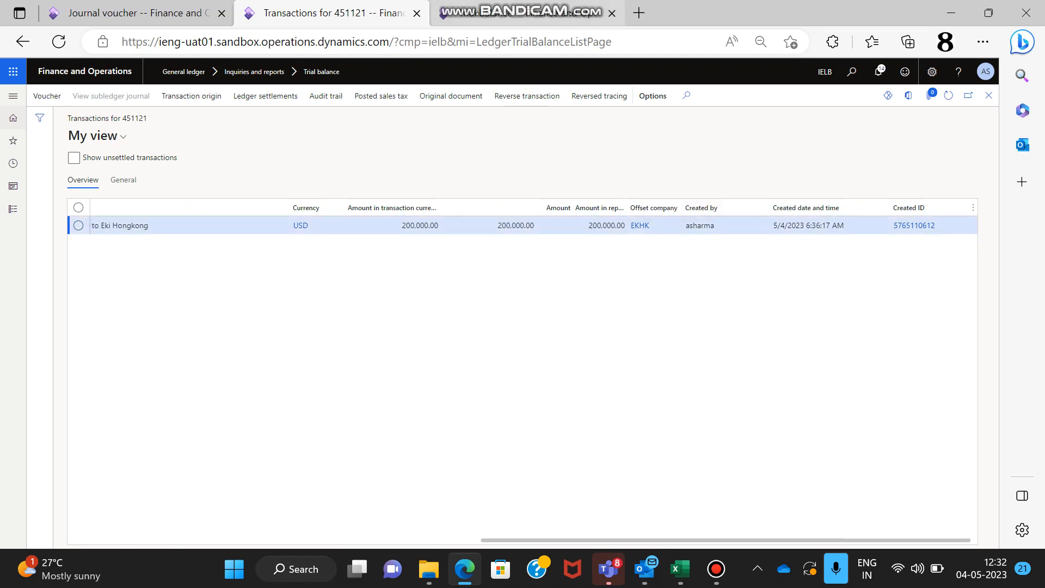
Open the credit transactions of account 451123 from EKHK's trial balance and compare their offset company with IELB's 451121 transactions.
click(529, 253)
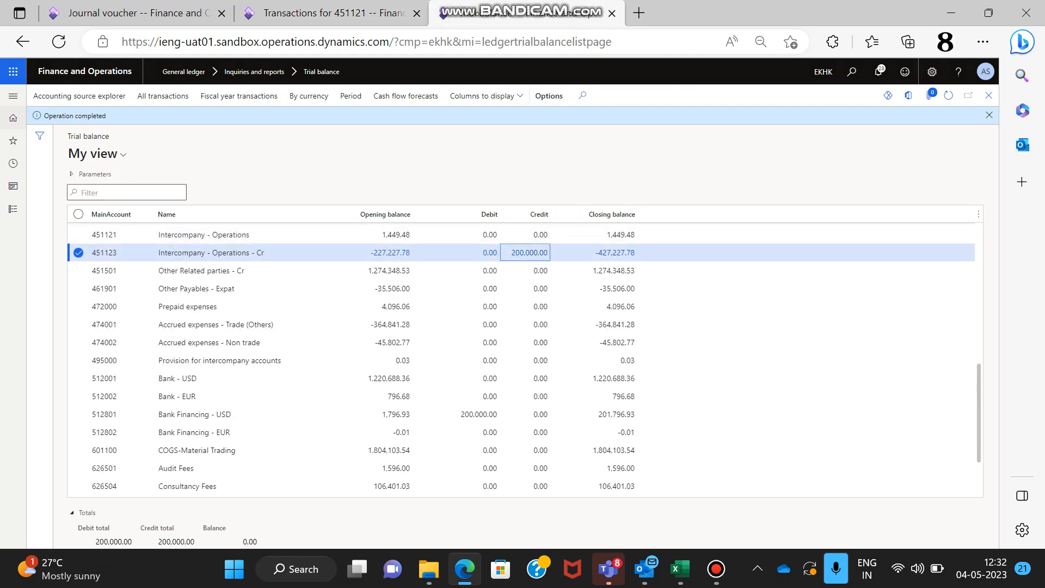
scroll(522, 326, right, 10)
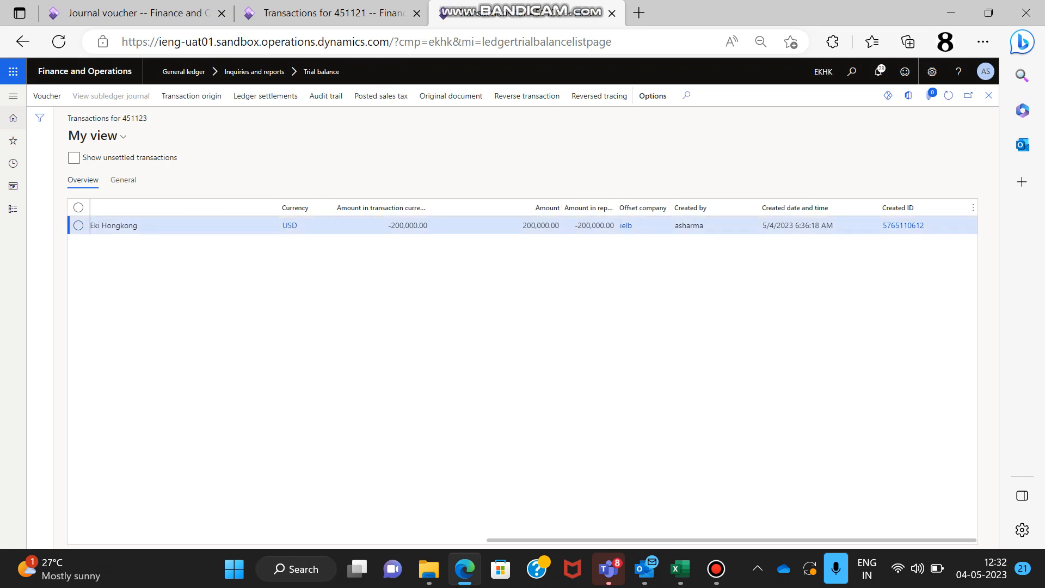
click(348, 13)
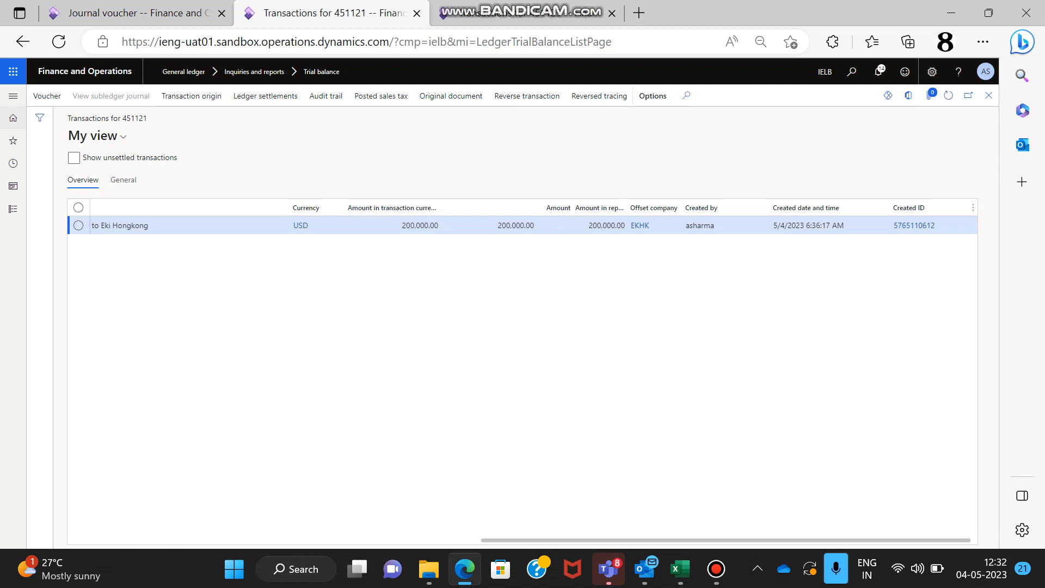
key(alt+Tab)
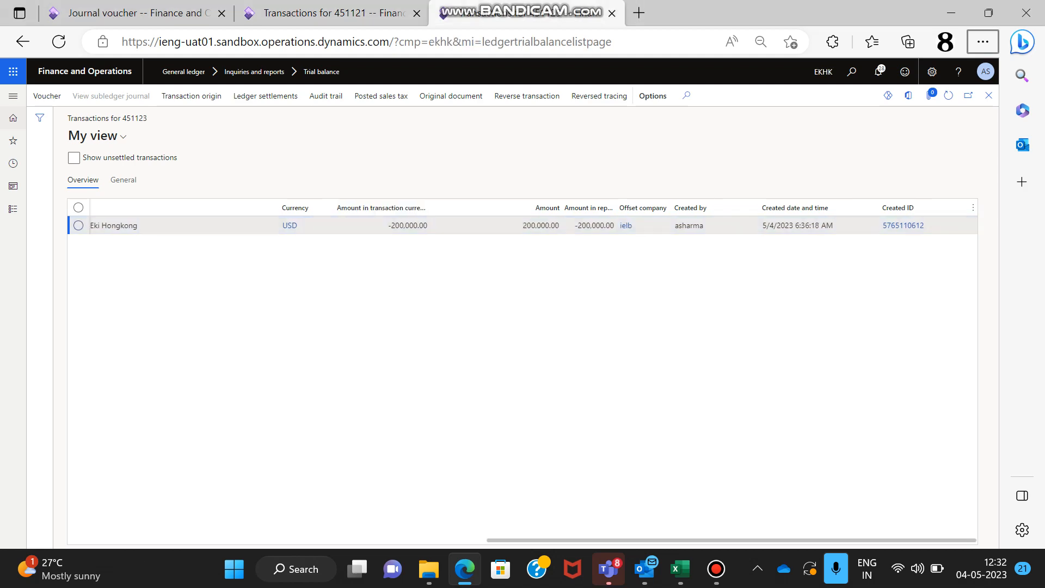
key(alt+Tab)
Review the journal voucher line's company, account and offset fields against IELB's 451121 transactions.
click(136, 13)
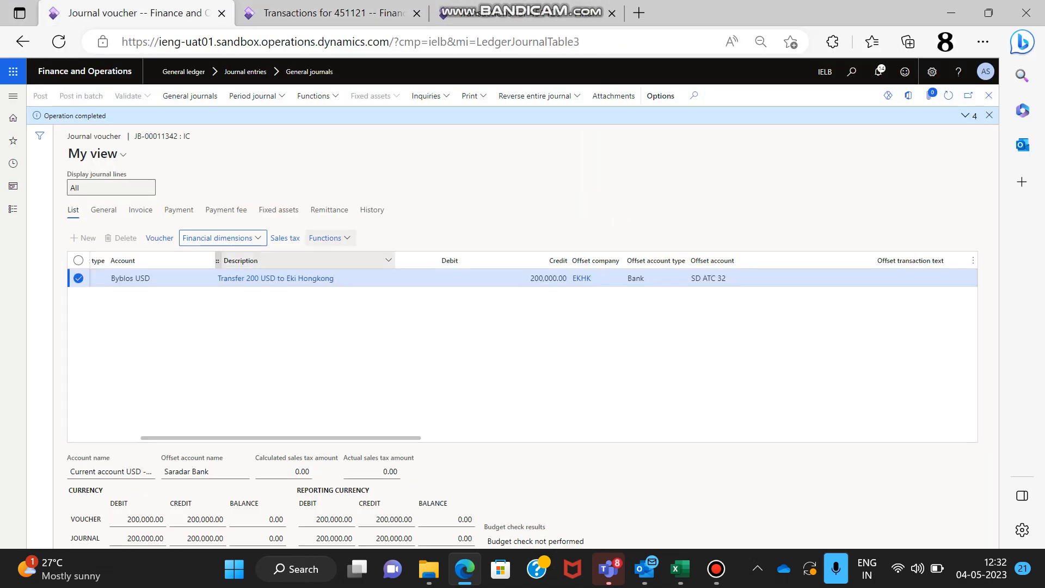
scroll(185, 278, left, 2)
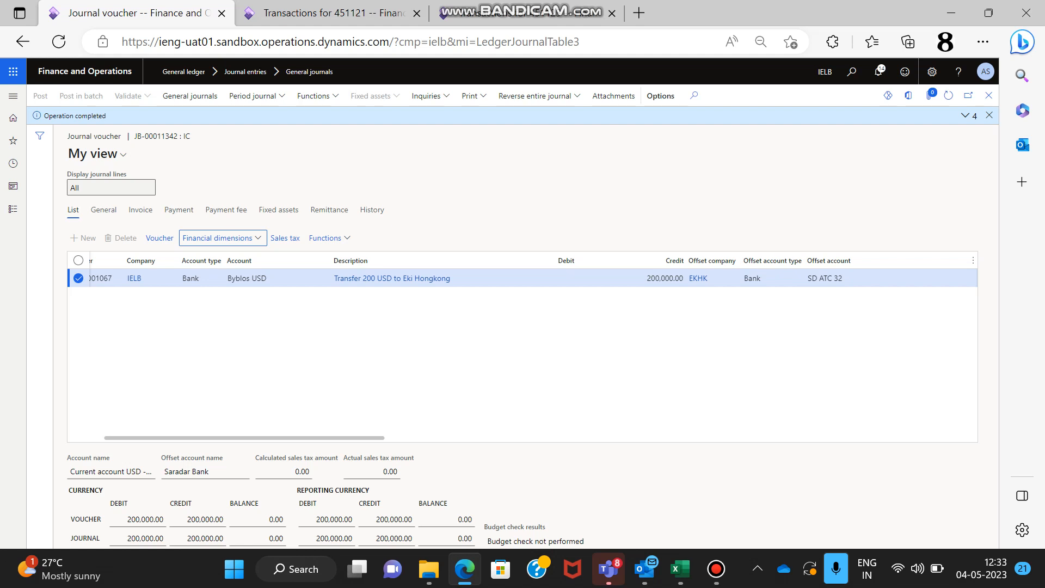
click(333, 13)
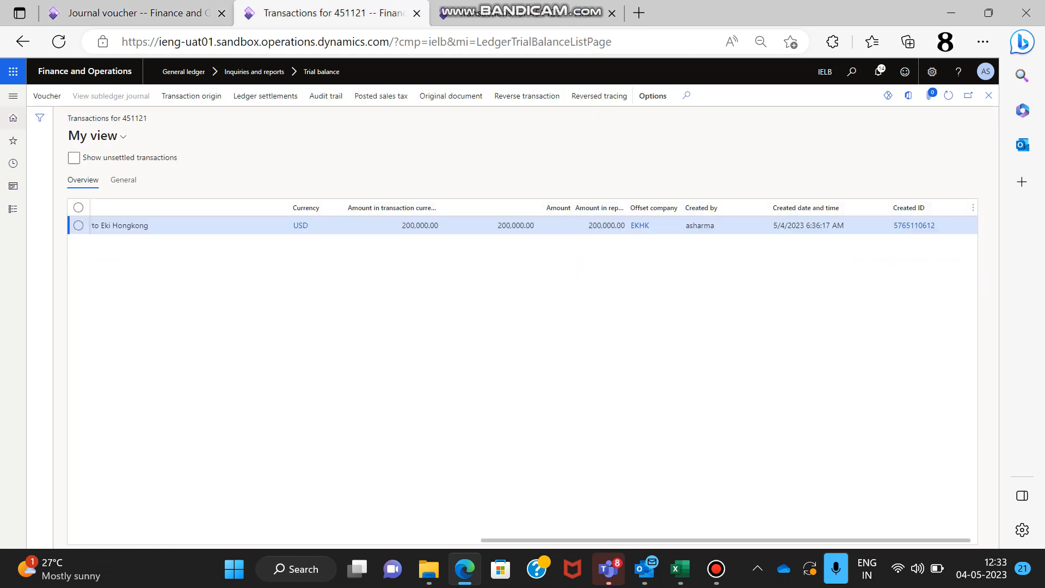
click(137, 13)
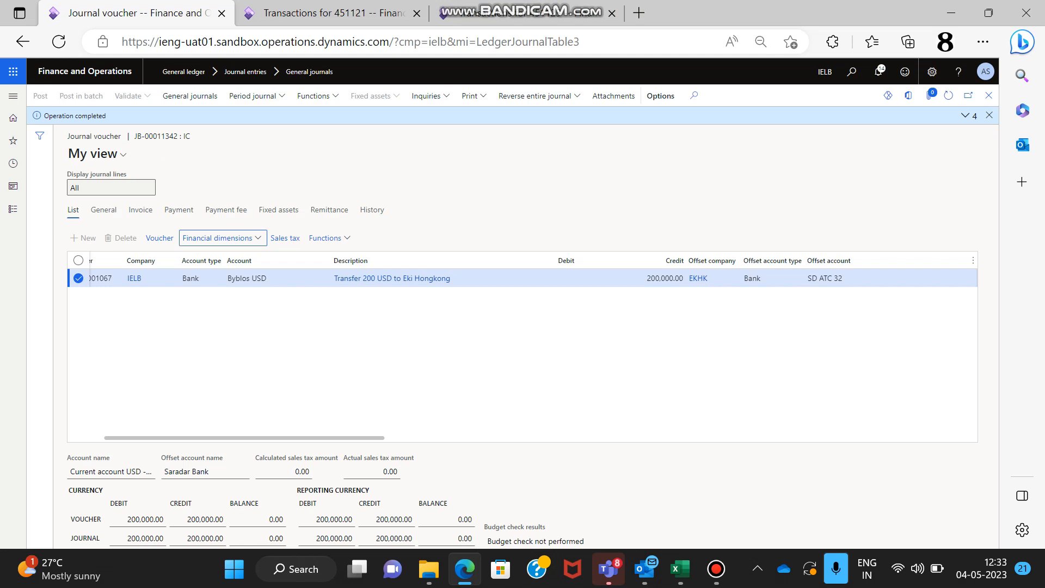
mouse_move(681, 569)
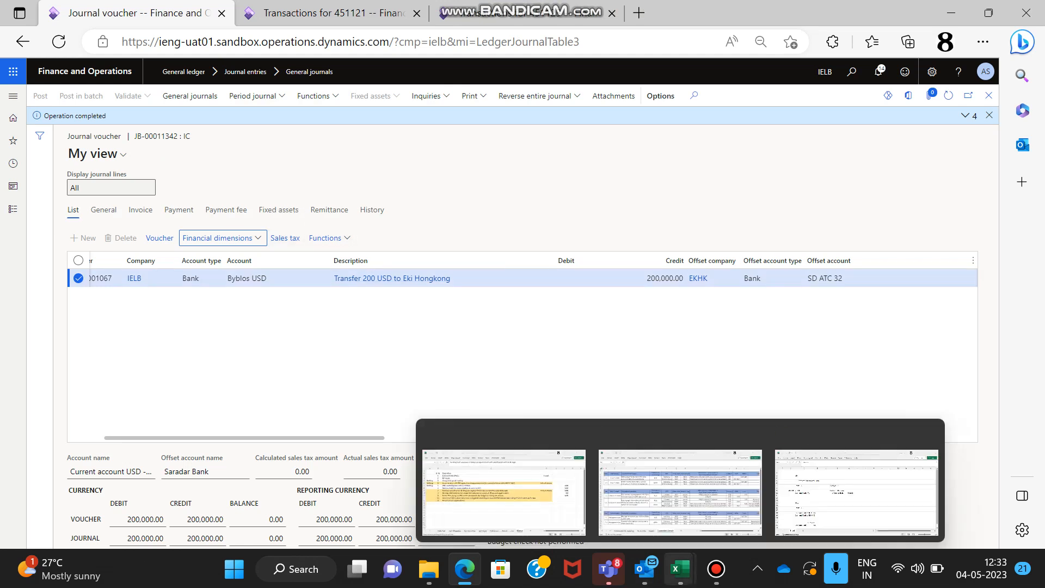